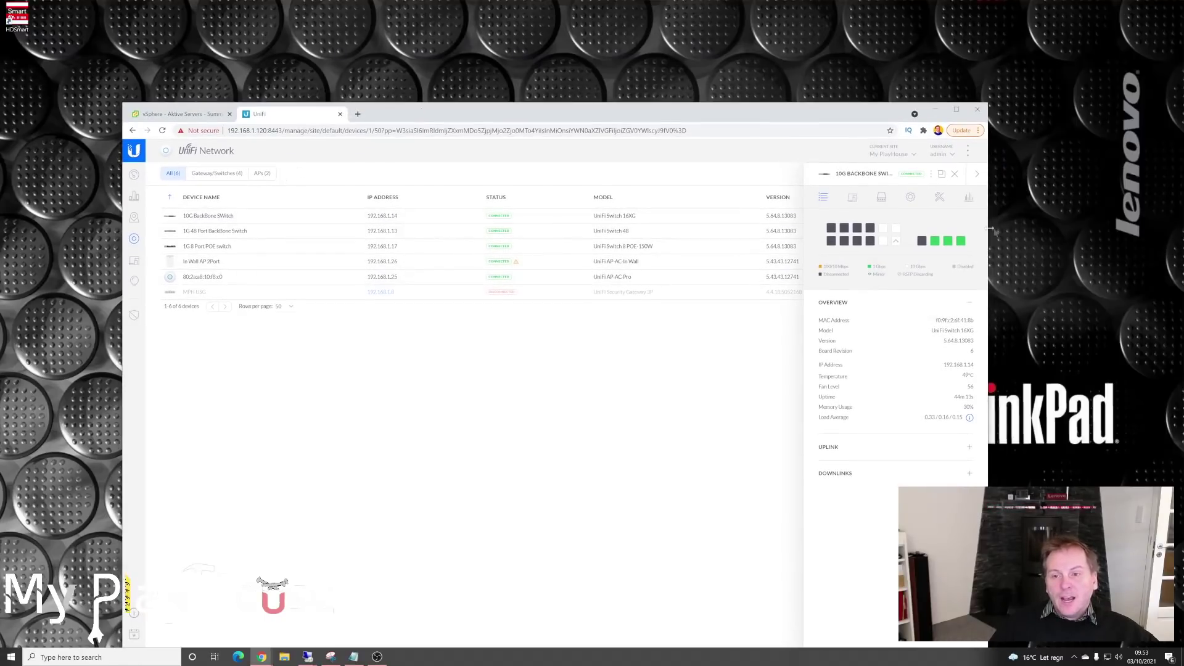
# - Examine the 10G Backbone switch's port overview and close its details
pyautogui.moveTo(936, 244)
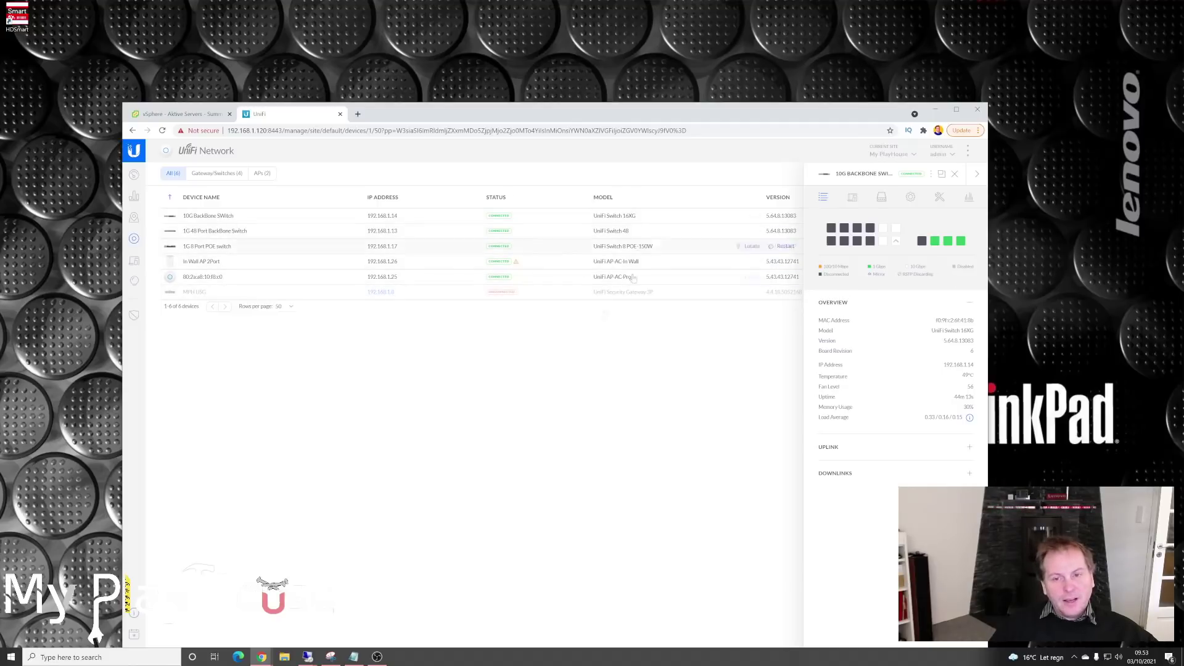
pyautogui.click(955, 173)
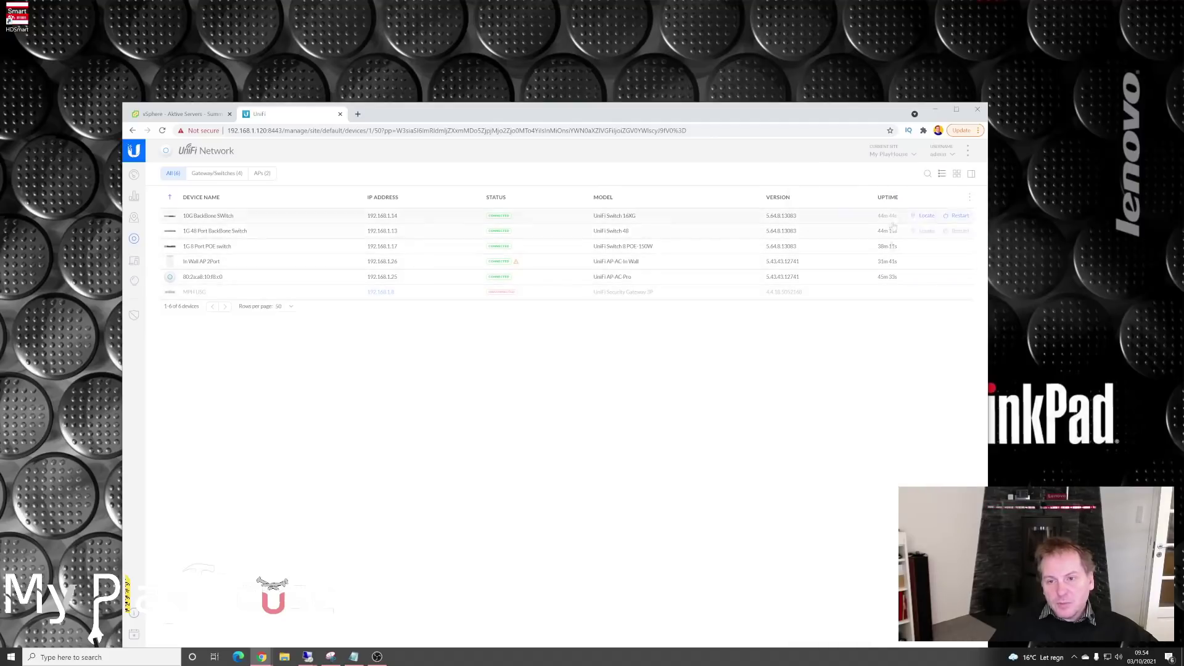
# - Switch to the vSphere Client and view the files in the HMC8 folder on the 480GB SSD Raid1 datastore
pyautogui.hotkey('alt', 'Tab')
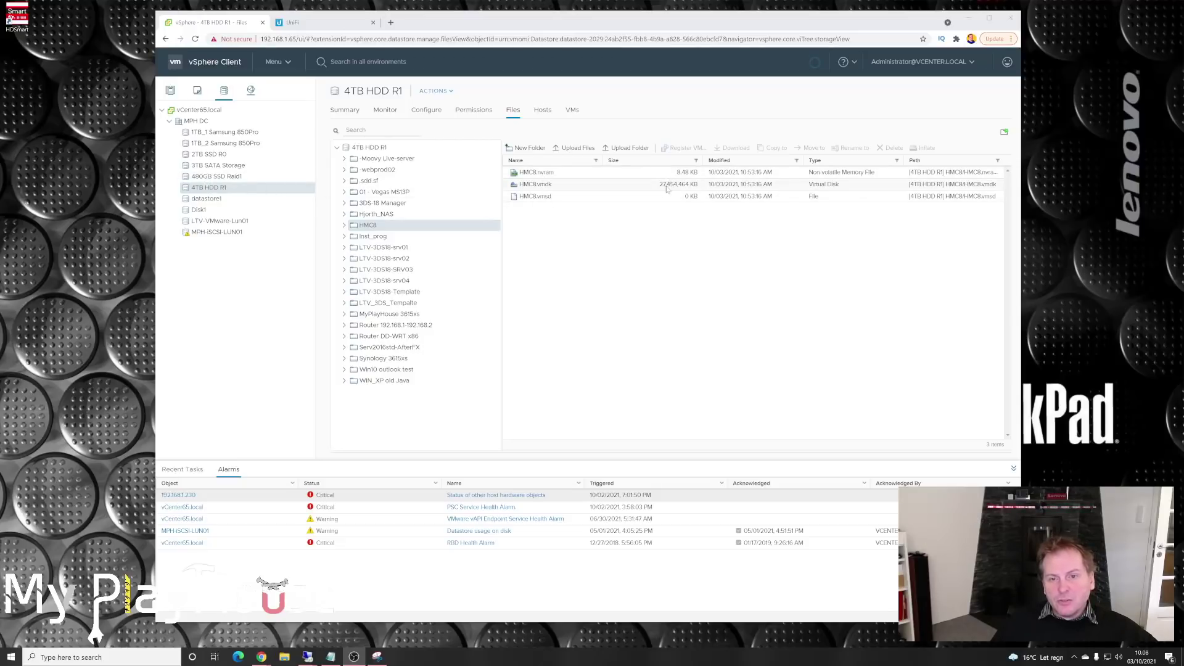
pyautogui.click(198, 179)
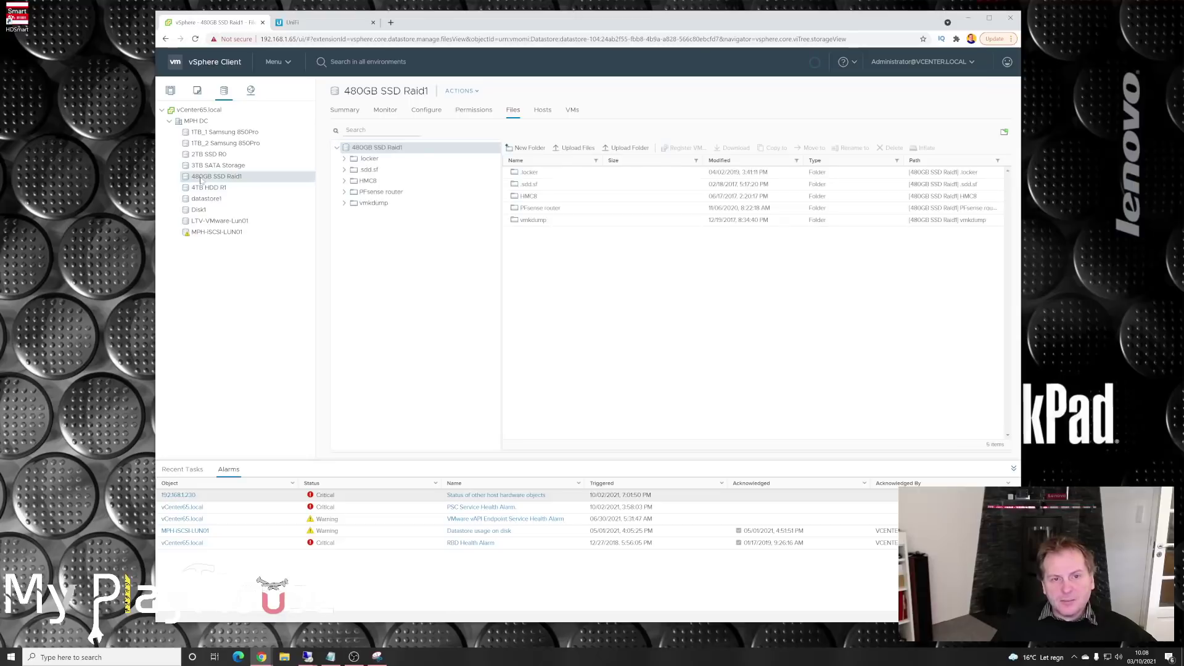
pyautogui.click(368, 181)
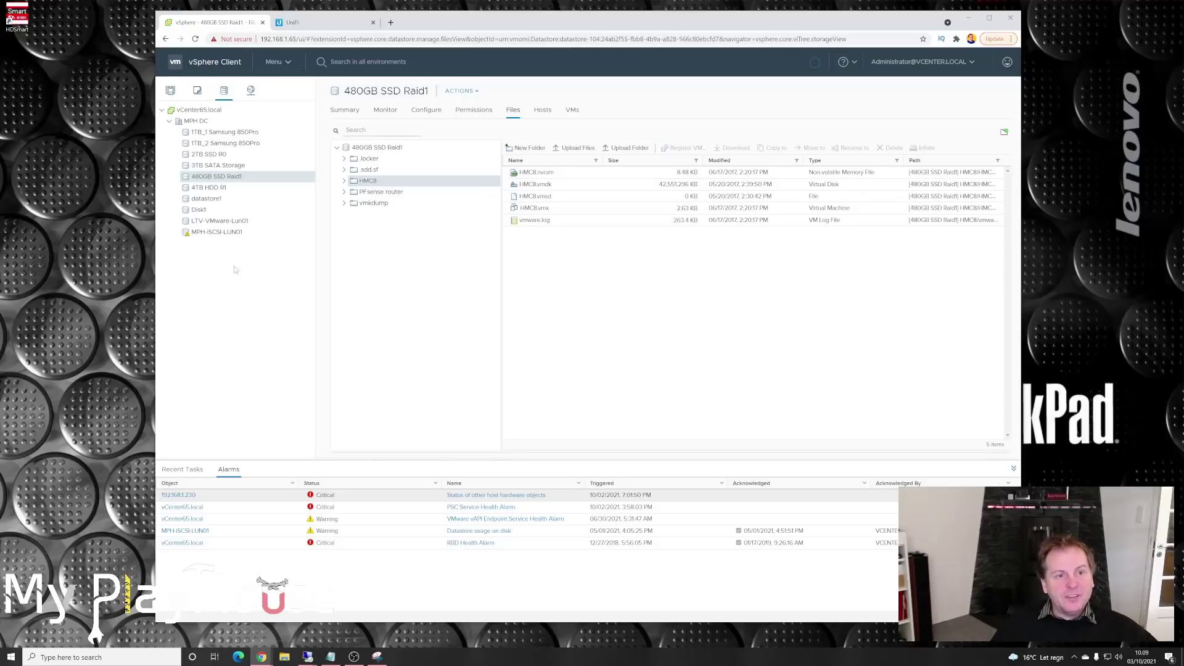
# - Review the virtual machines in the Aktive Serveres and Inaktive Servere pools of host 192.168.1.220 in the hosts inventory
pyautogui.click(170, 91)
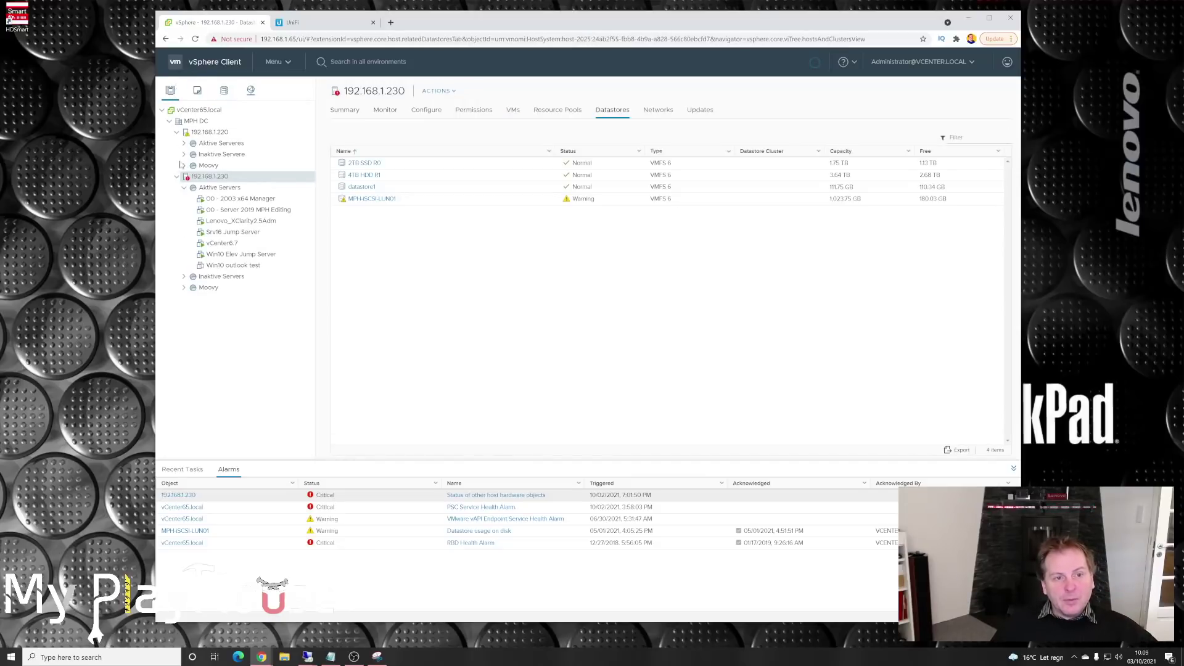
pyautogui.click(177, 177)
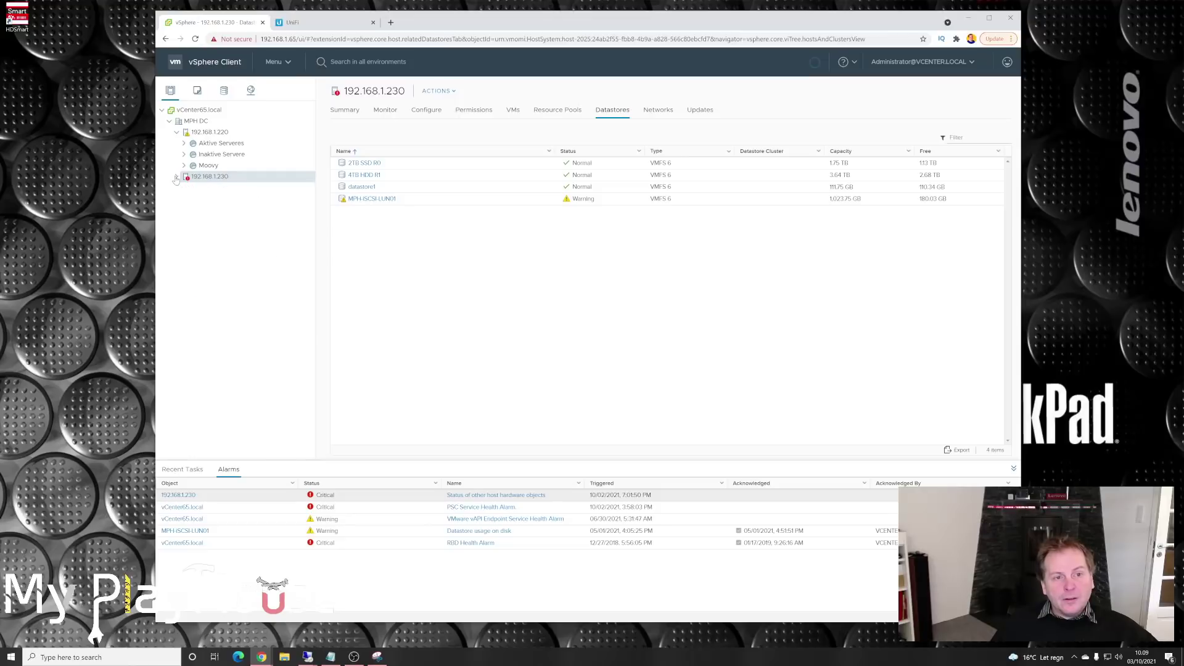
pyautogui.click(184, 143)
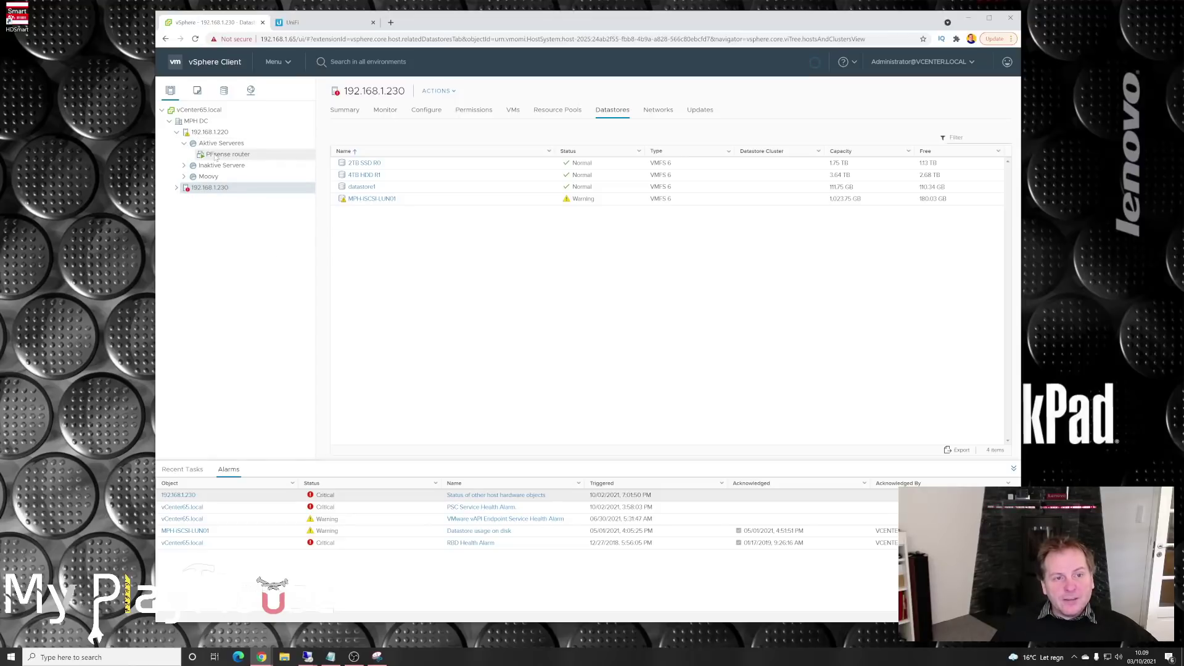
pyautogui.click(183, 167)
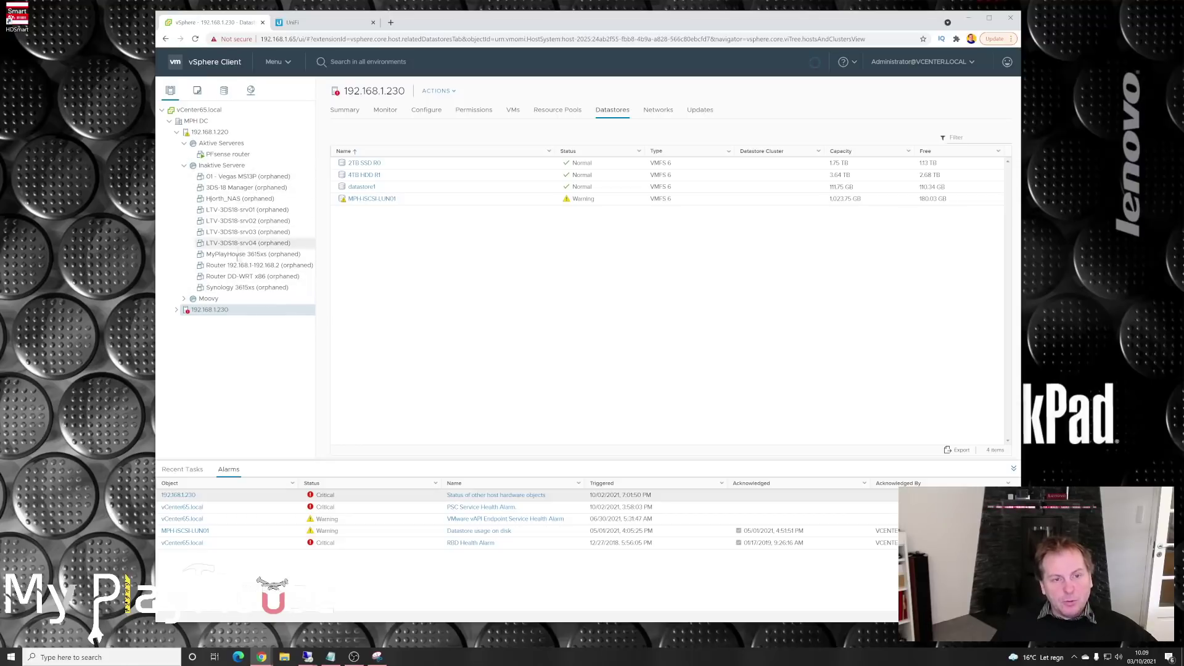
pyautogui.click(184, 165)
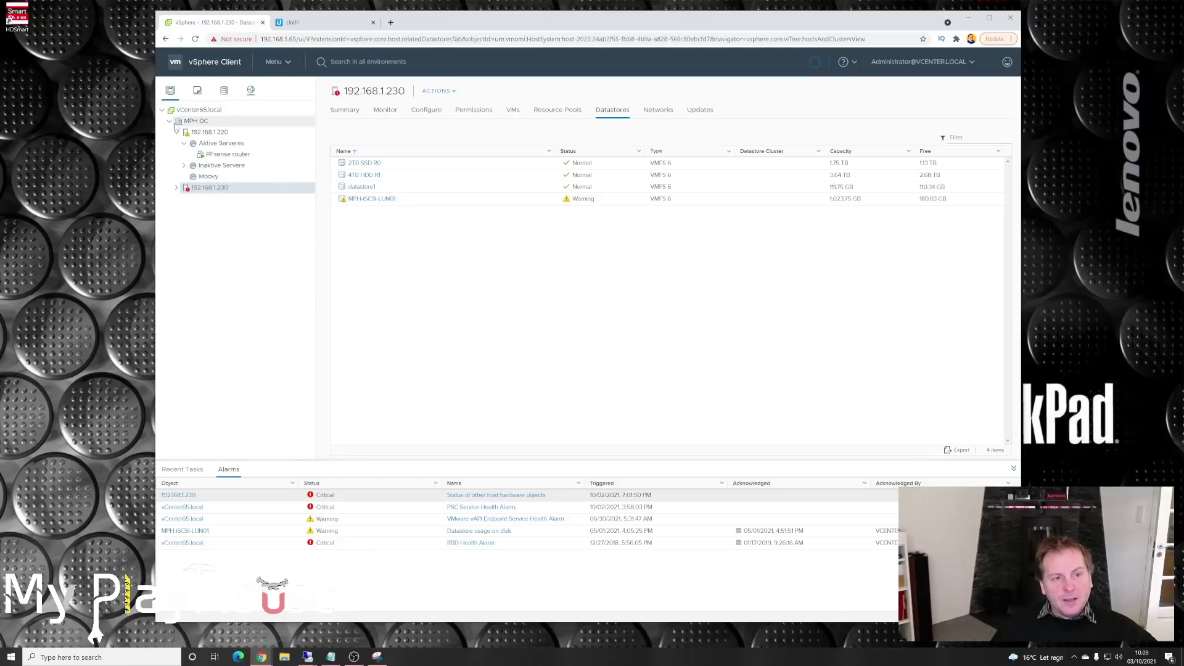
pyautogui.click(177, 132)
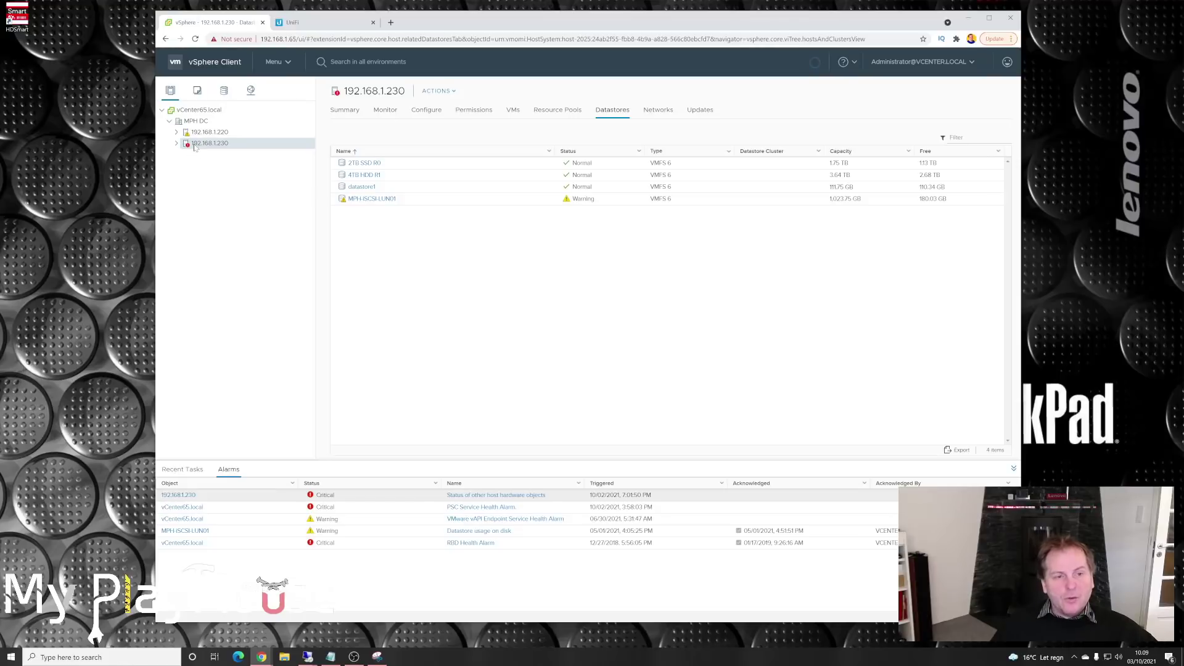
# - Review the virtual machines in the Aktive Servers, Inaktive Servers and Moovy pools of host 192.168.1.230
pyautogui.click(177, 143)
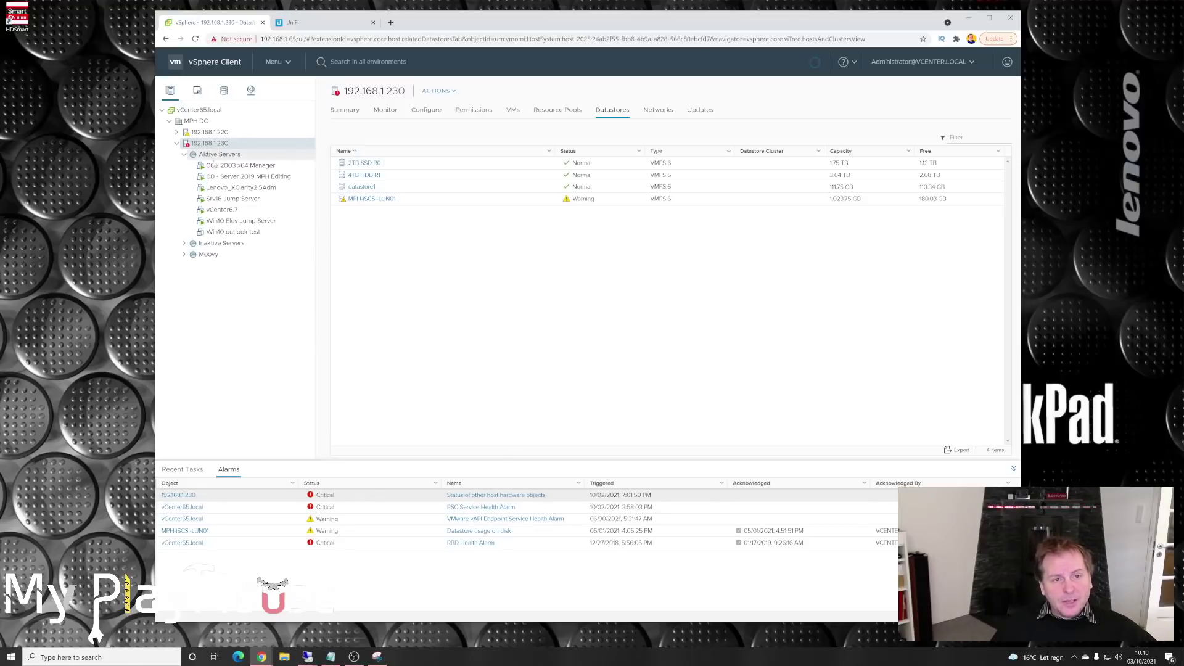
pyautogui.click(183, 244)
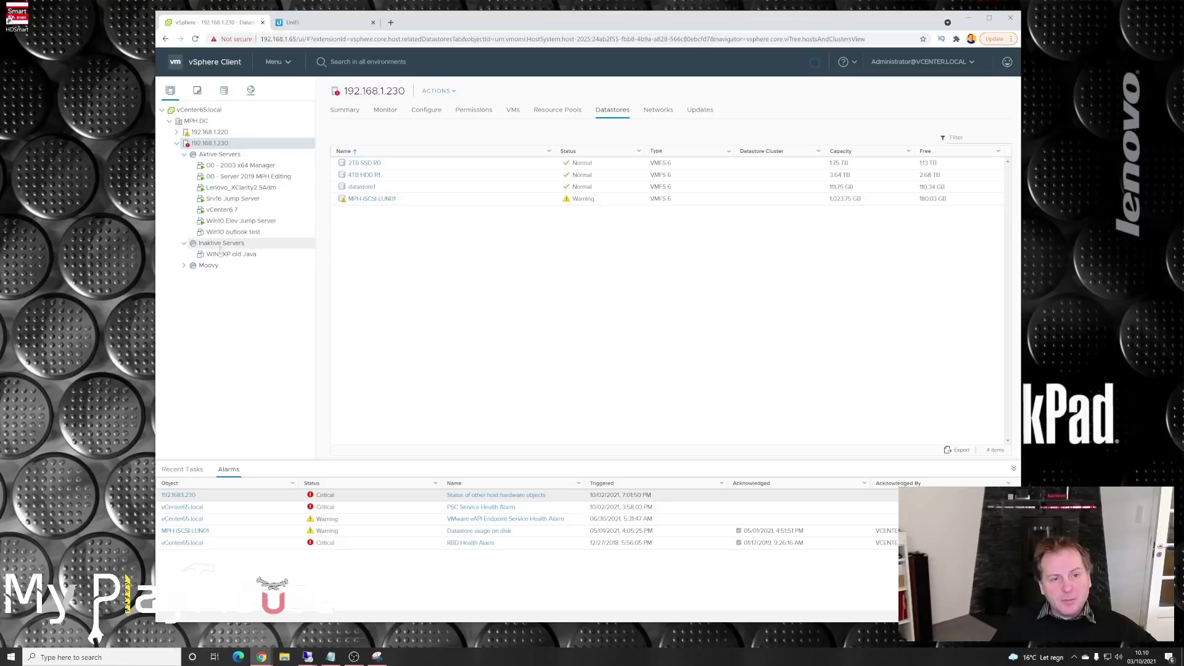
pyautogui.click(183, 266)
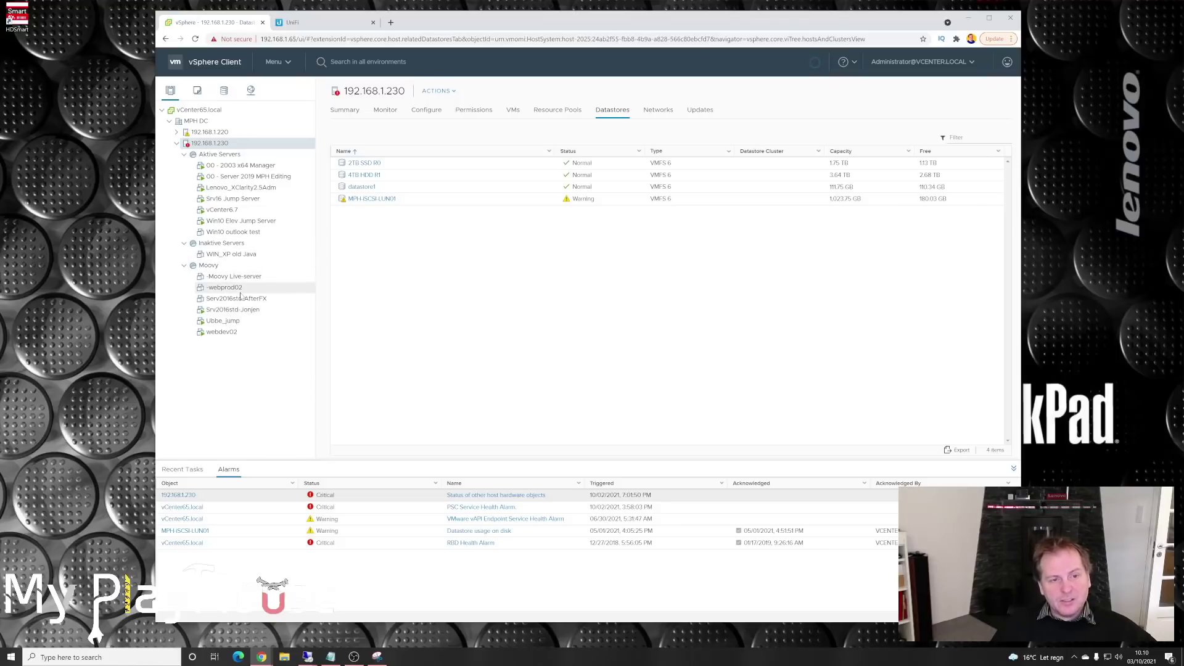
pyautogui.click(183, 267)
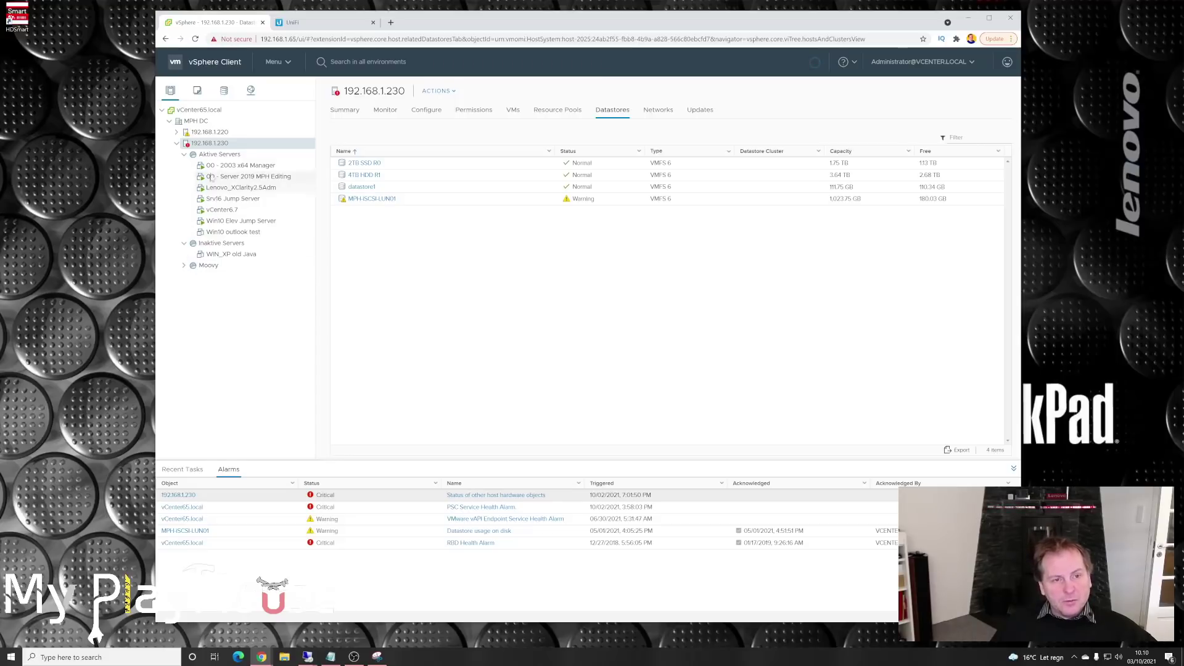
# - Check the PFsense router VM's summary and all its IP addresses, and view the networks of host 192.168.1.230
pyautogui.click(177, 132)
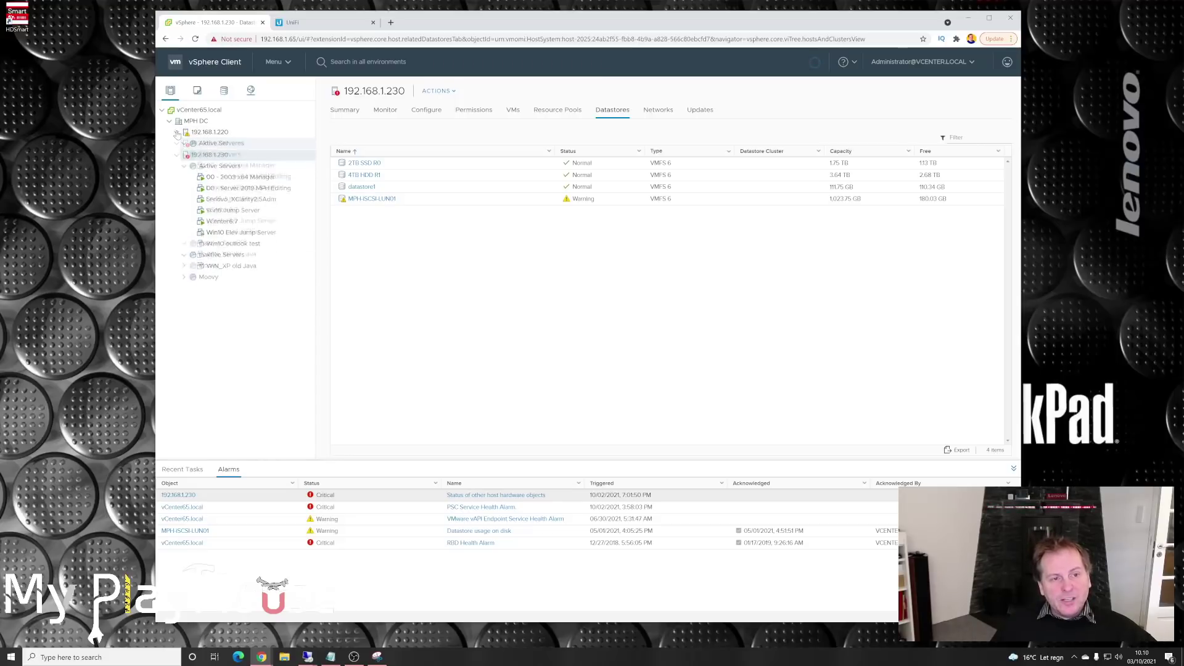
pyautogui.click(225, 154)
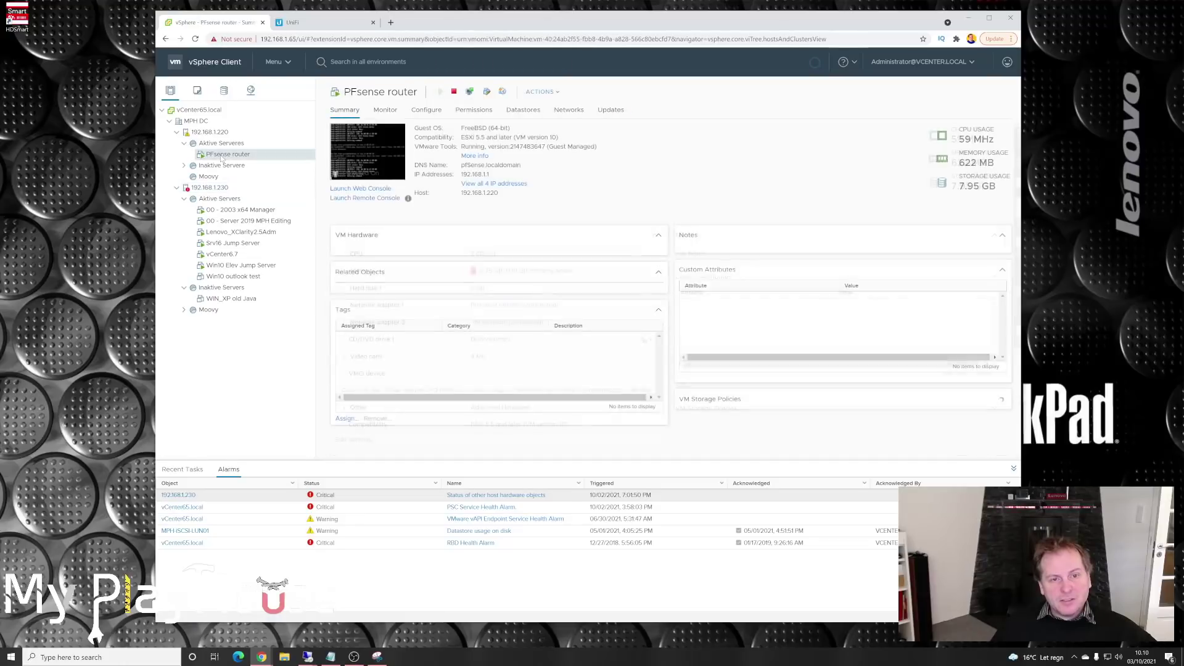
pyautogui.click(493, 183)
pyautogui.click(751, 183)
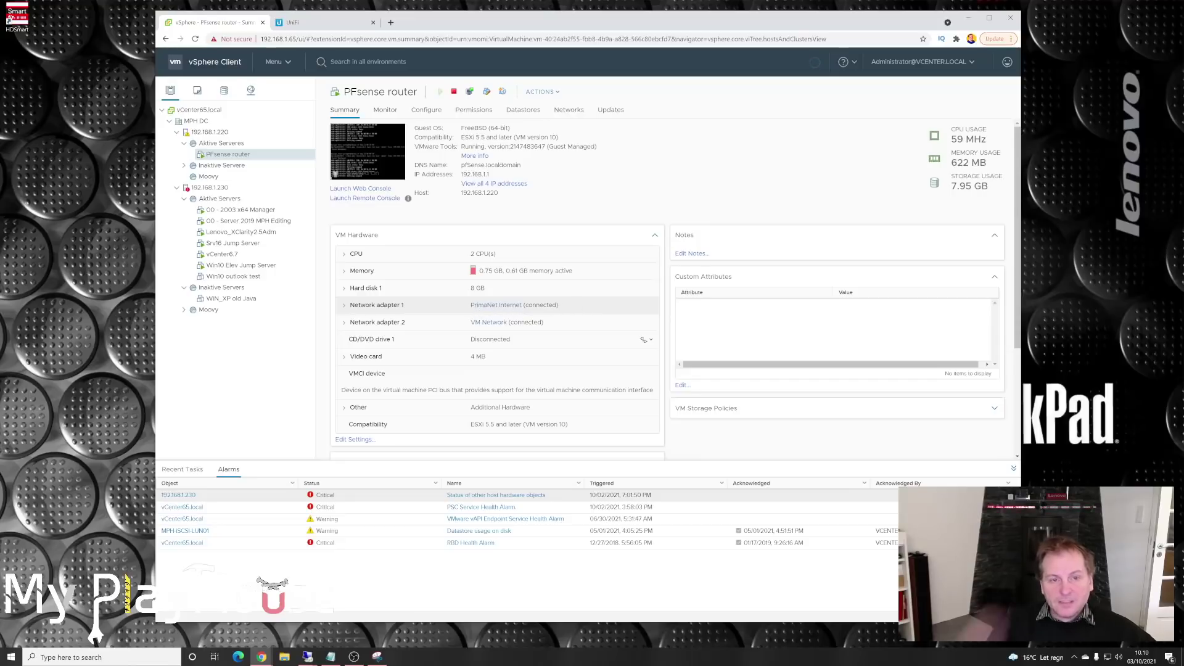
pyautogui.click(208, 189)
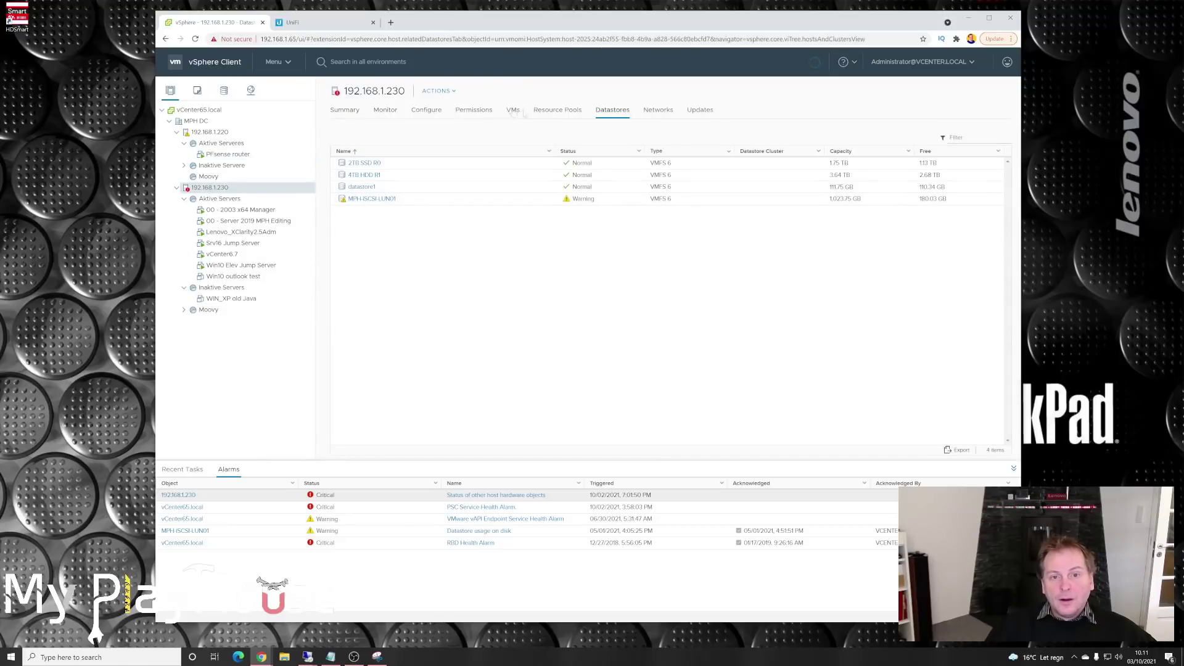
pyautogui.click(671, 111)
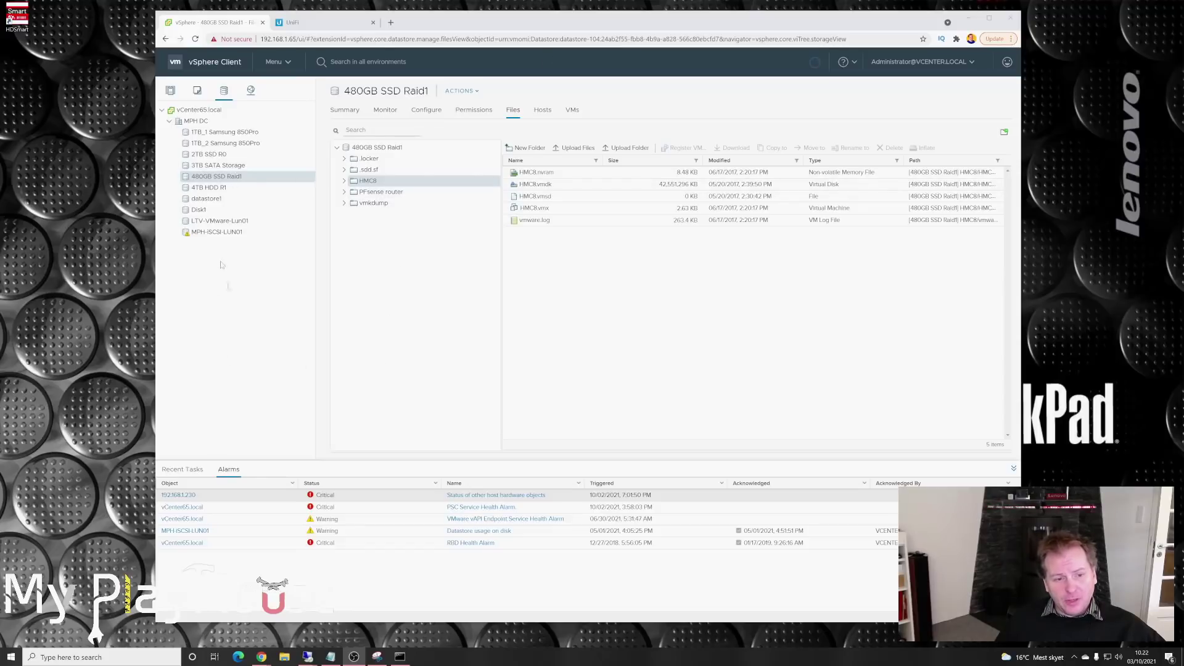
# - Show the recent tasks and open the HMC8 folder on the 4TB HDD R1 datastore
pyautogui.click(182, 469)
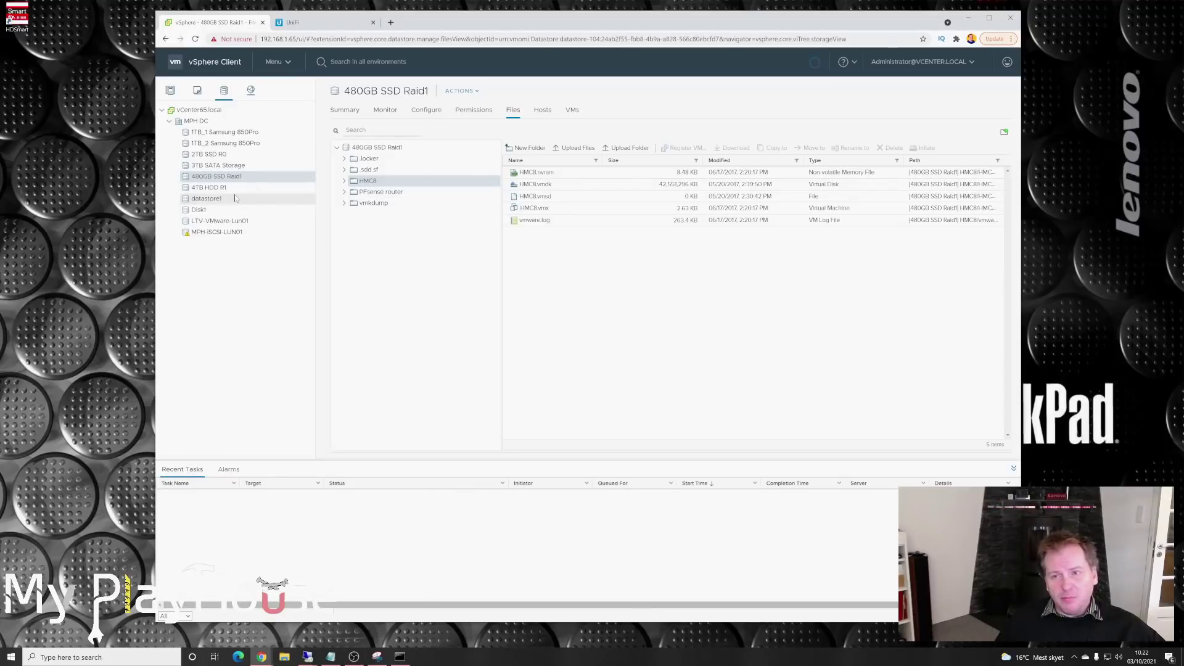
pyautogui.click(201, 191)
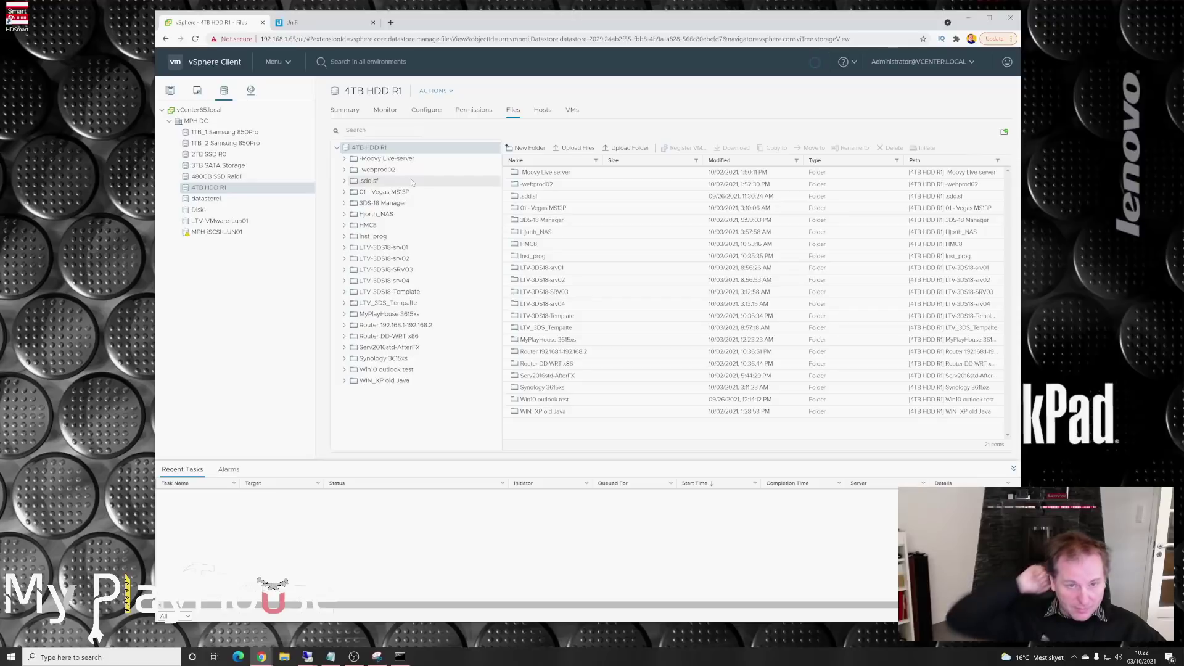
pyautogui.click(367, 226)
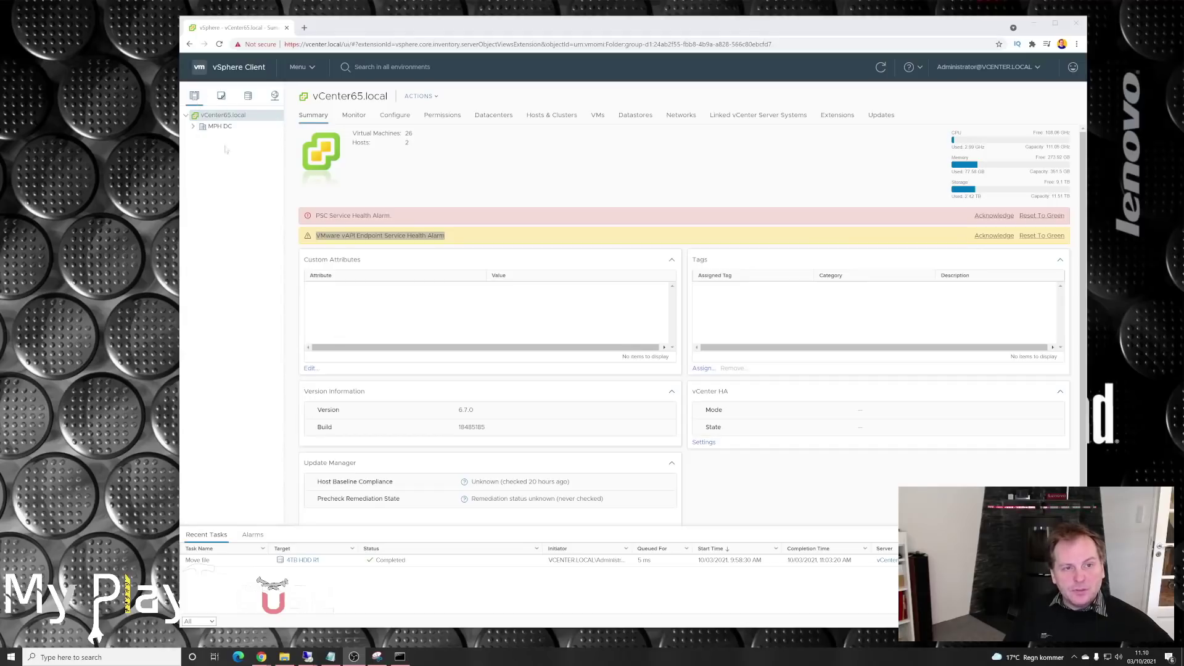
# - Browse the files of the 480GB SSD Raid1 datastore under MPH DC
pyautogui.click(193, 127)
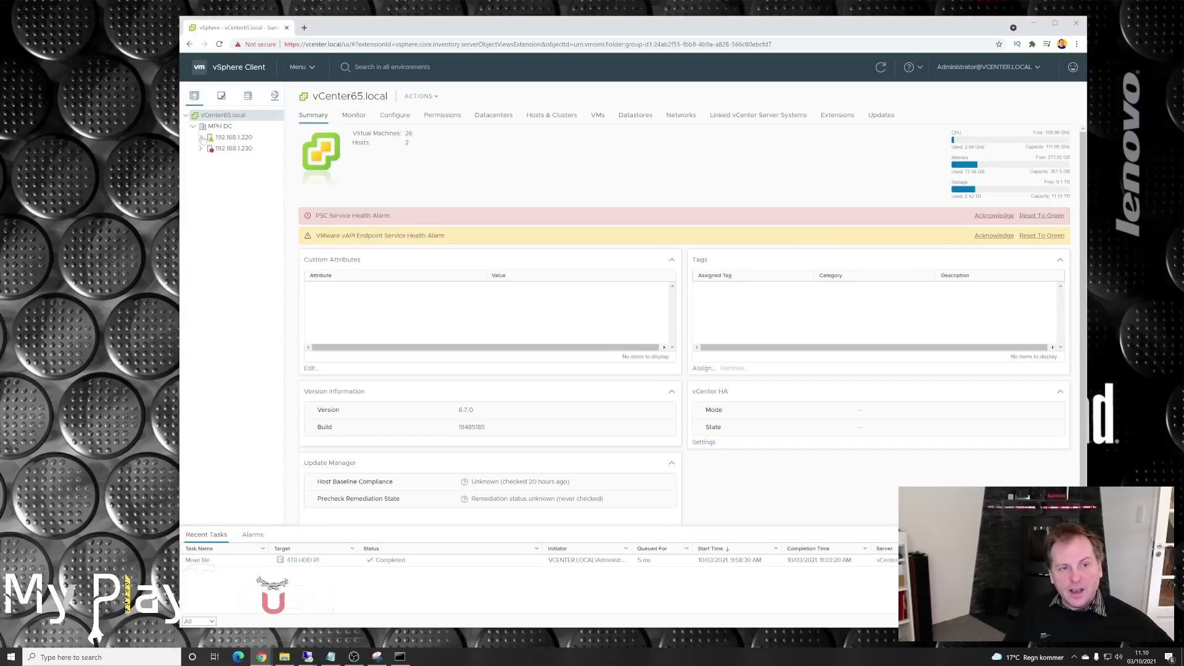
pyautogui.hotkey('ctrl', 'alt', '4')
pyautogui.click(193, 126)
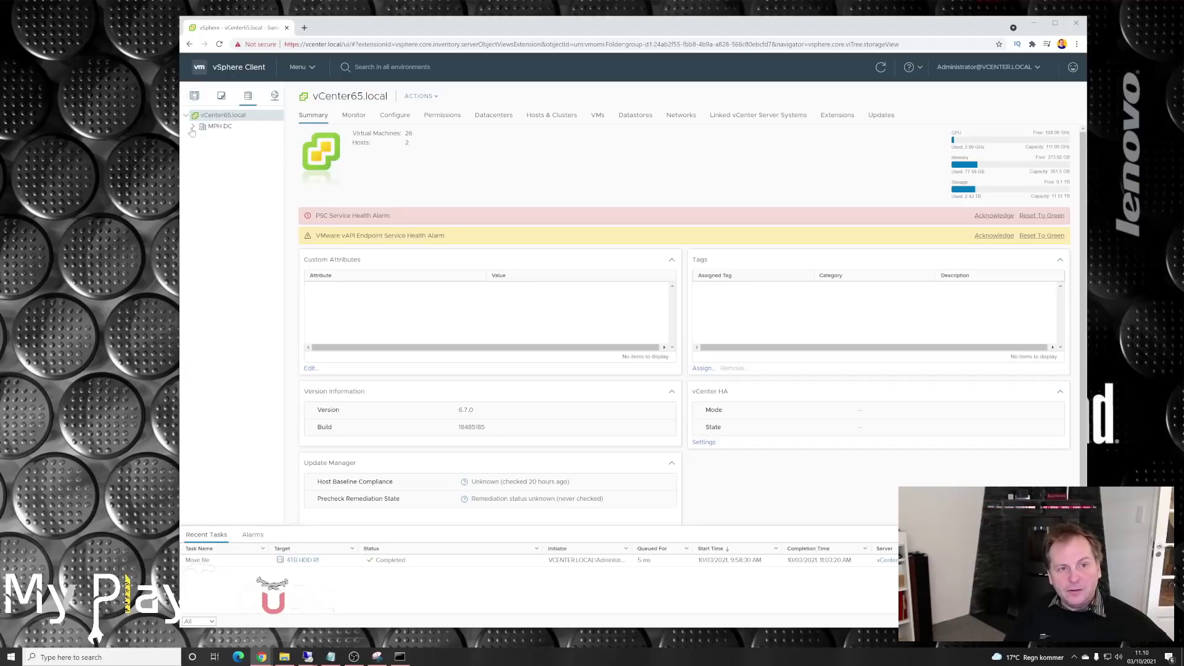
pyautogui.click(224, 183)
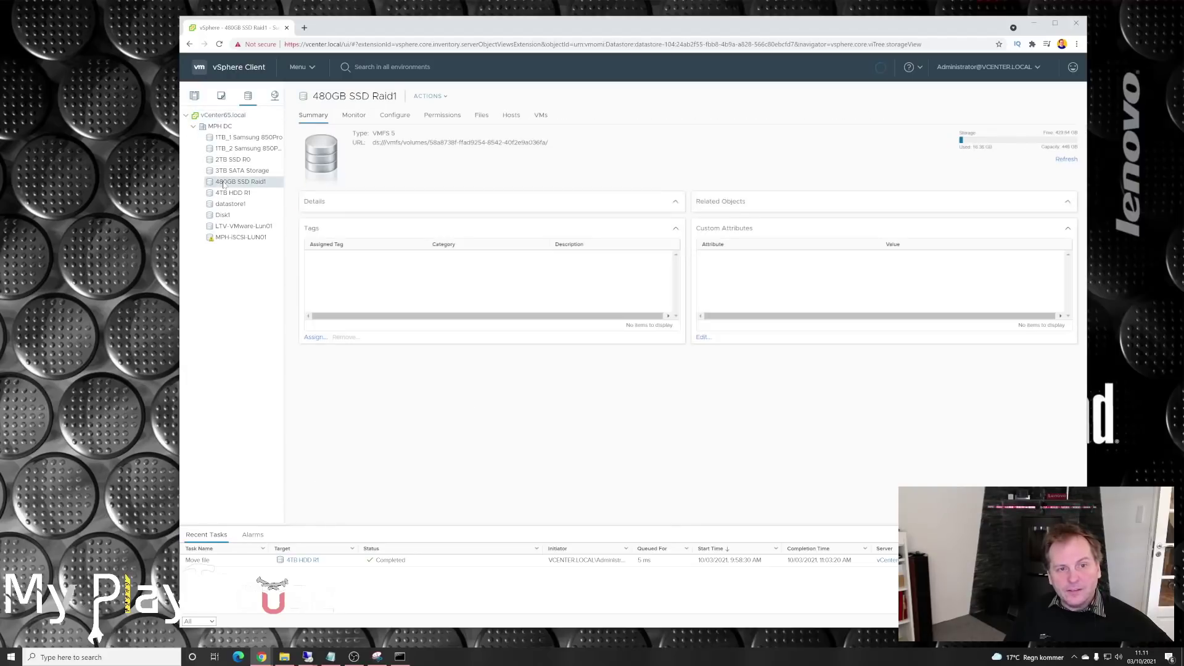
pyautogui.click(483, 119)
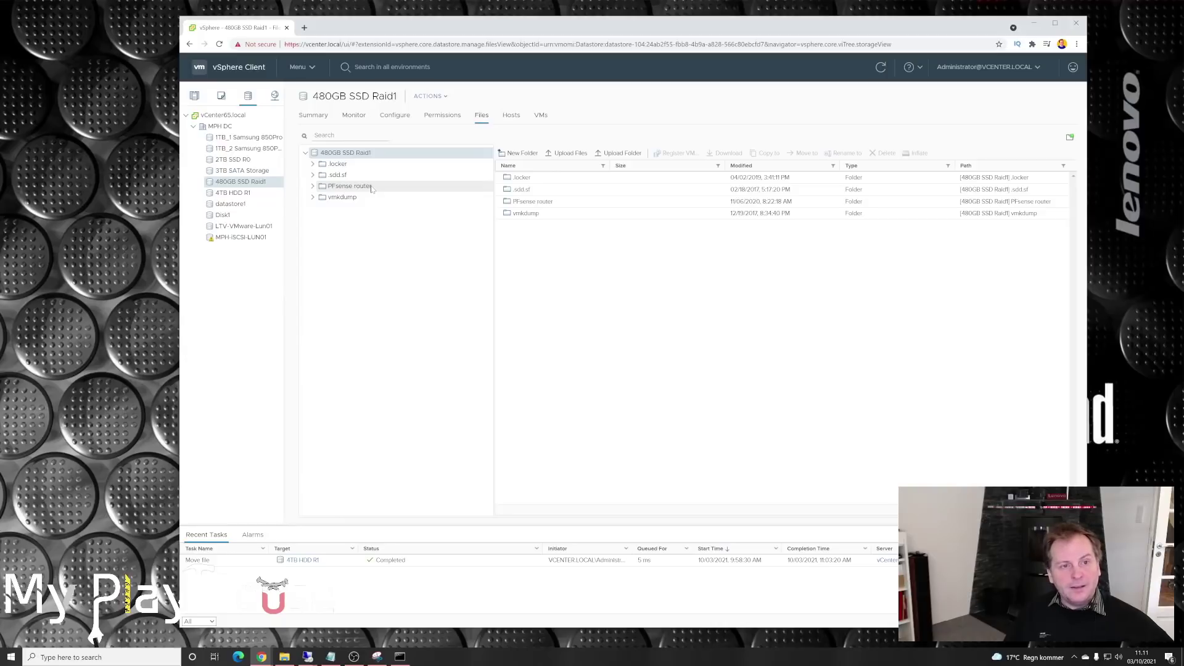
# - Start migrating the PFsense router VM from host 192.168.1.220, choosing to change both compute resource and storage
pyautogui.click(194, 96)
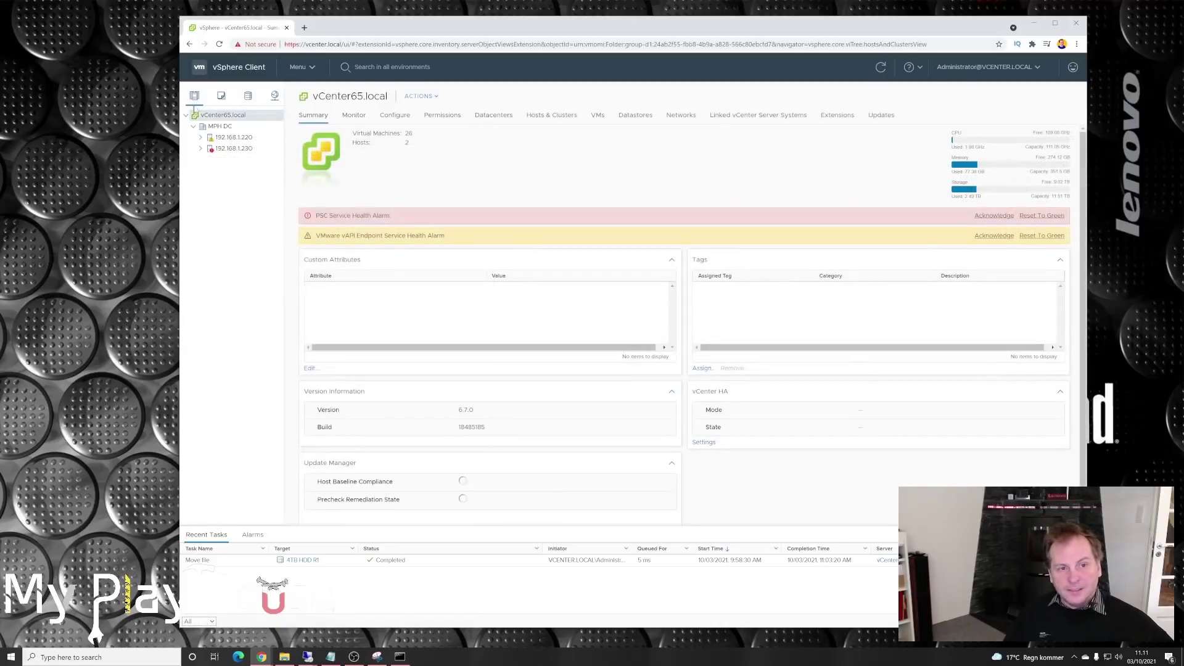
pyautogui.click(200, 138)
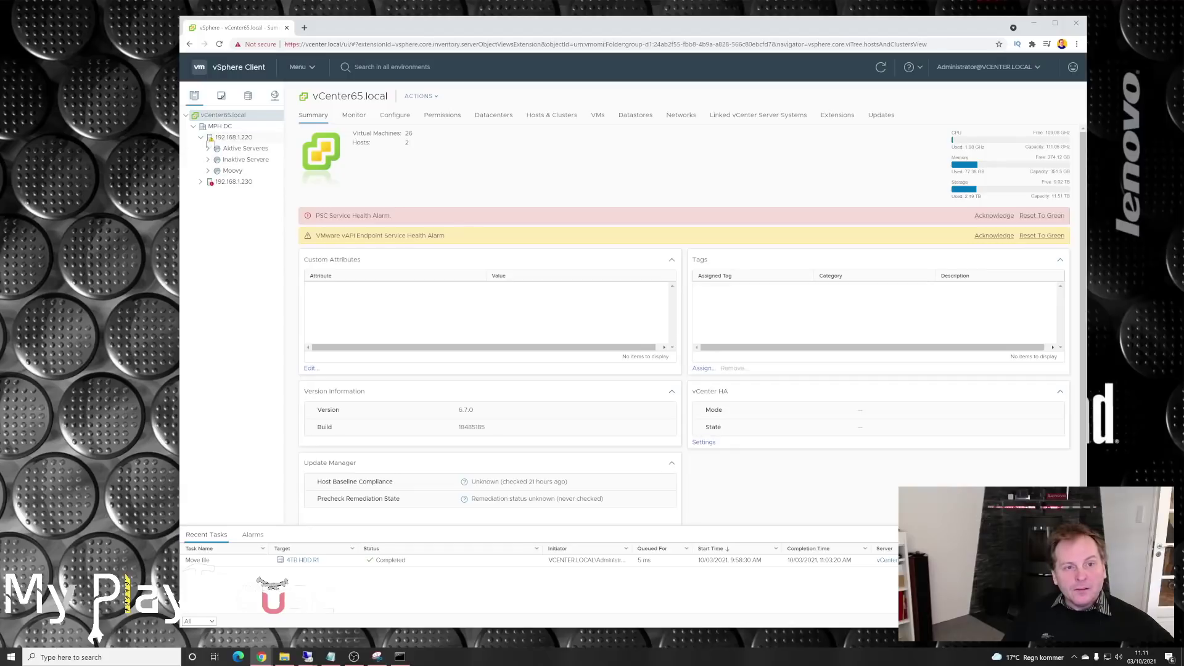
pyautogui.click(208, 149)
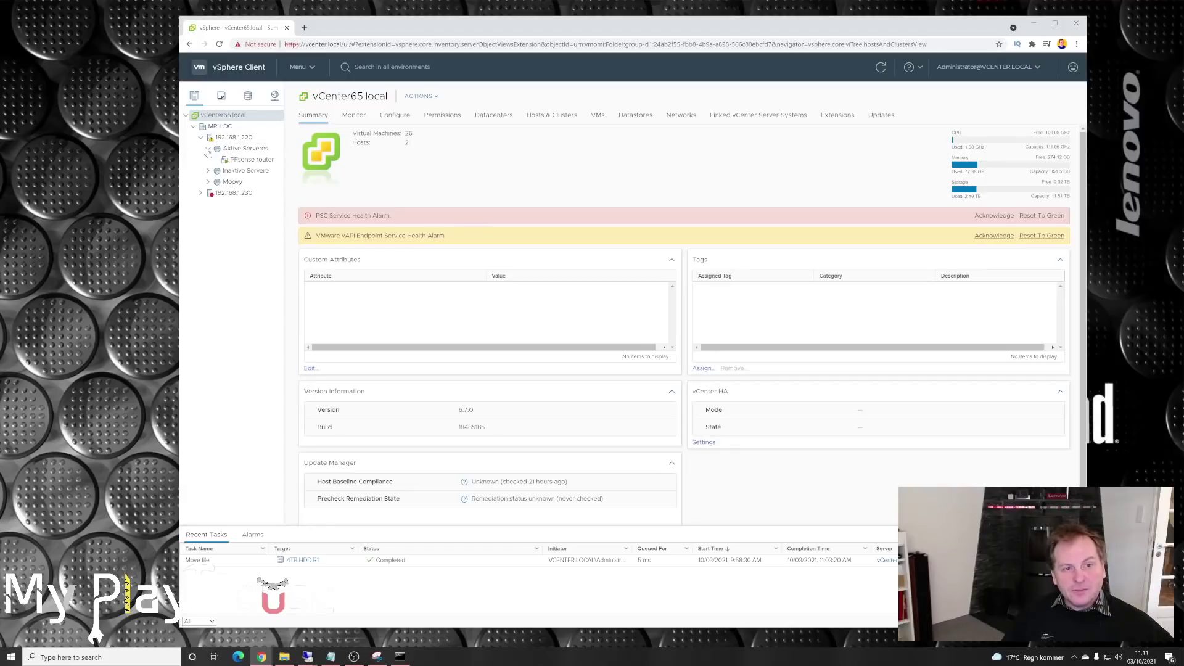
pyautogui.click(244, 161)
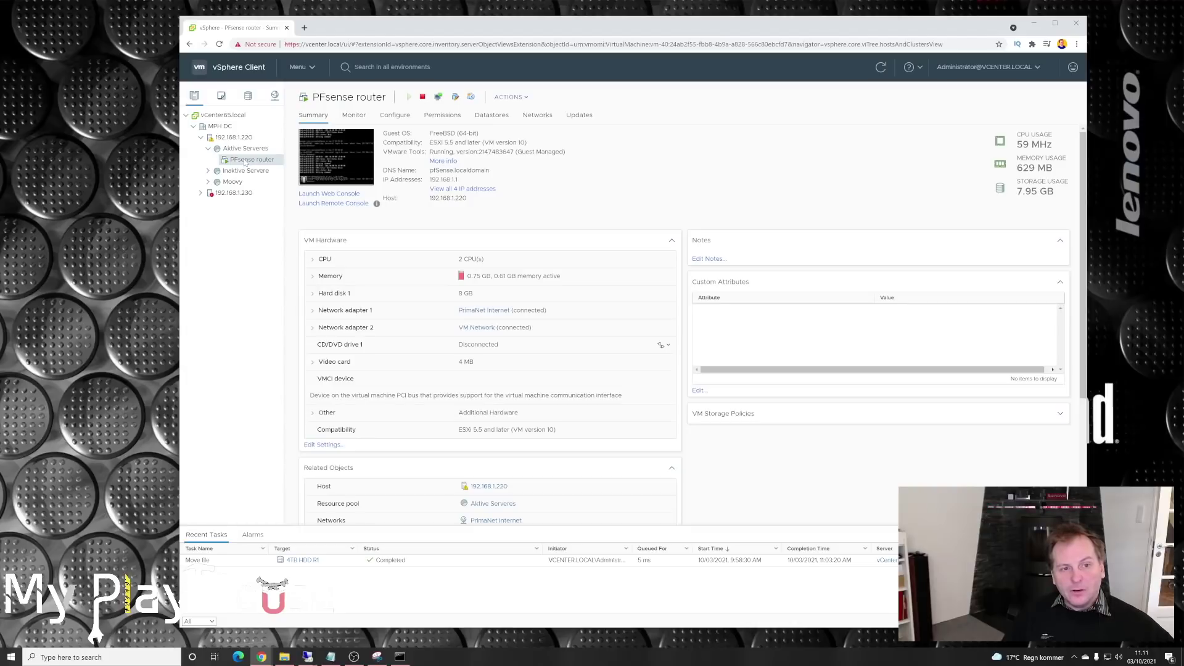
pyautogui.rightClick(244, 162)
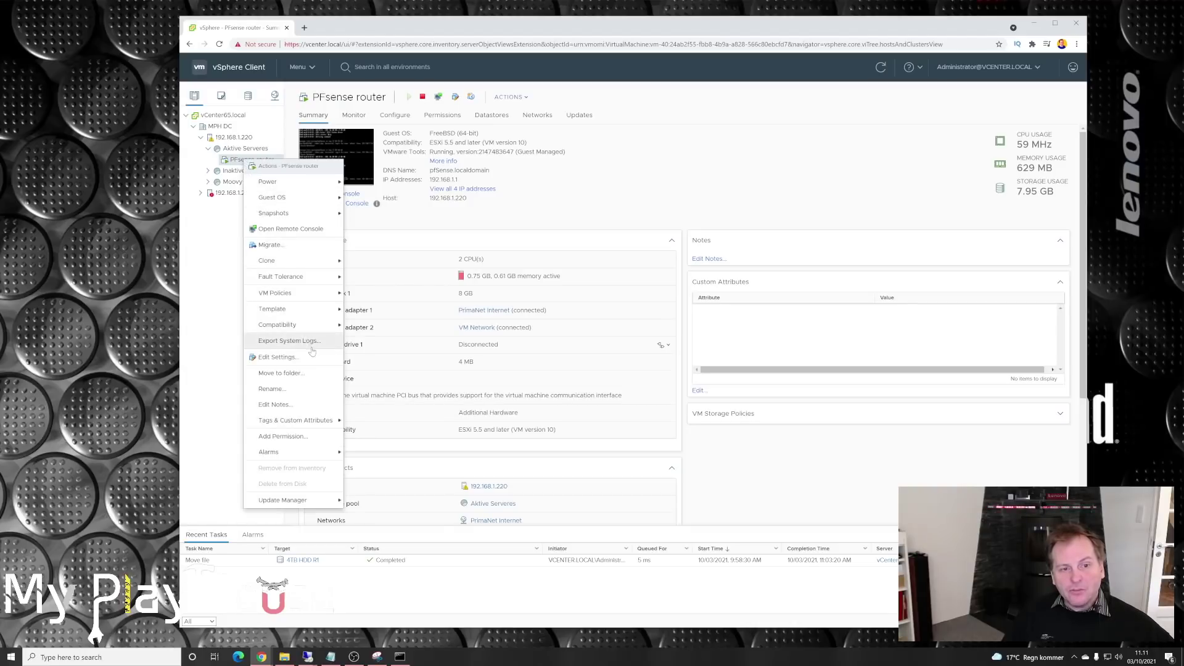
pyautogui.click(277, 245)
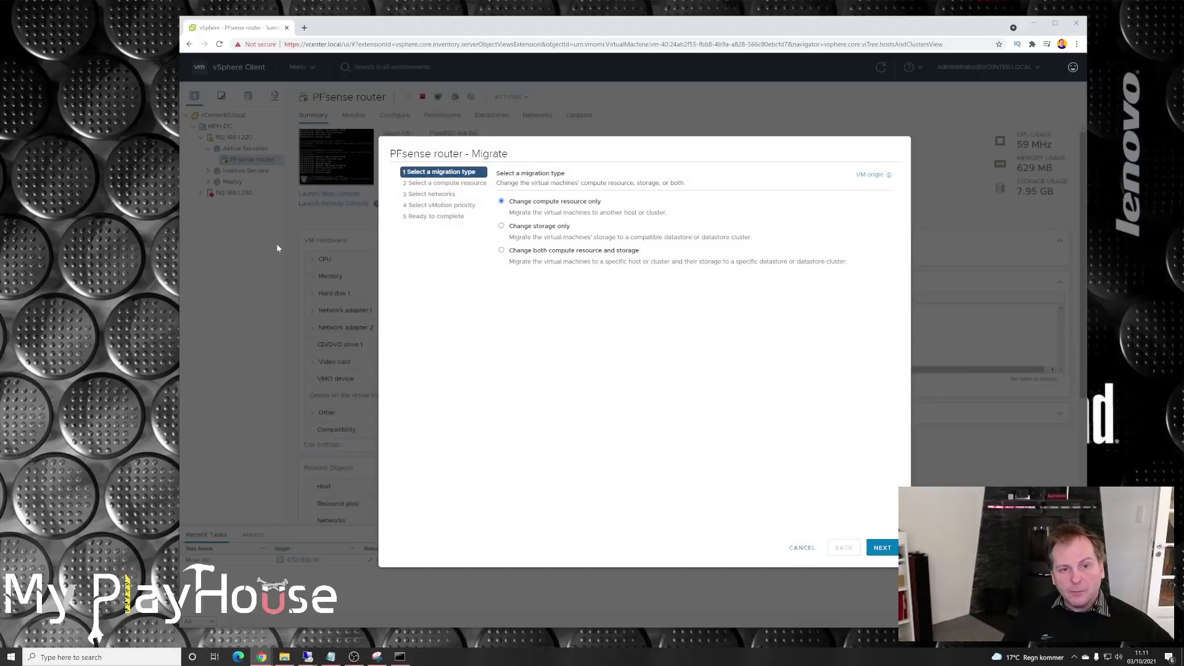
pyautogui.click(545, 251)
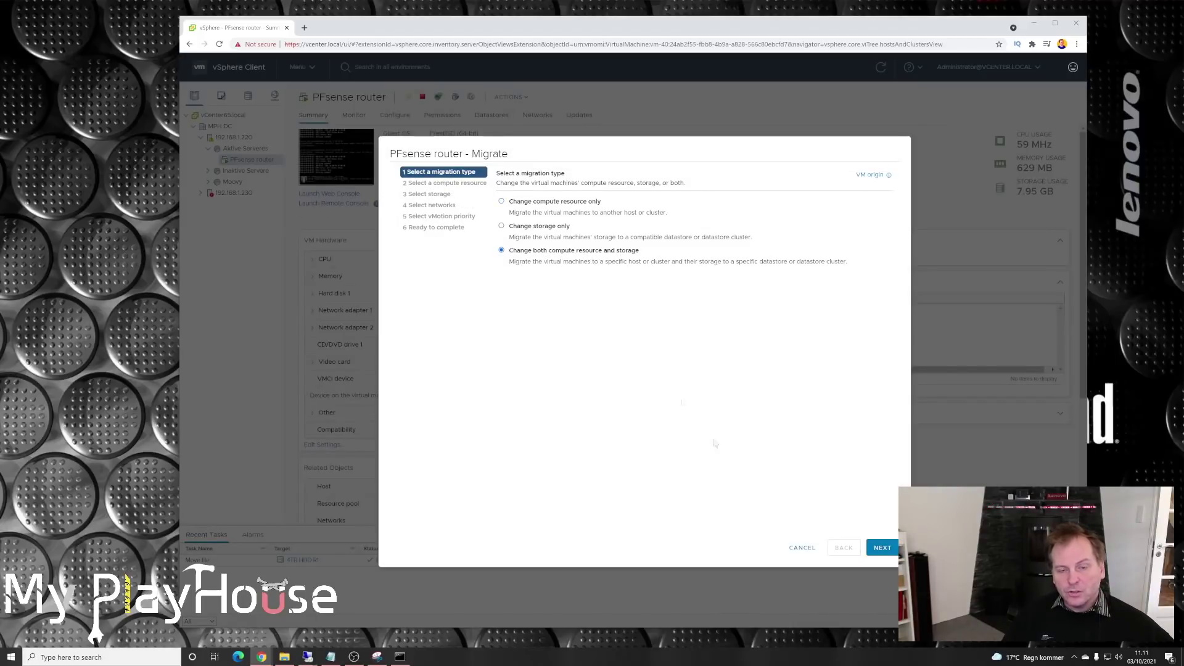
pyautogui.click(883, 549)
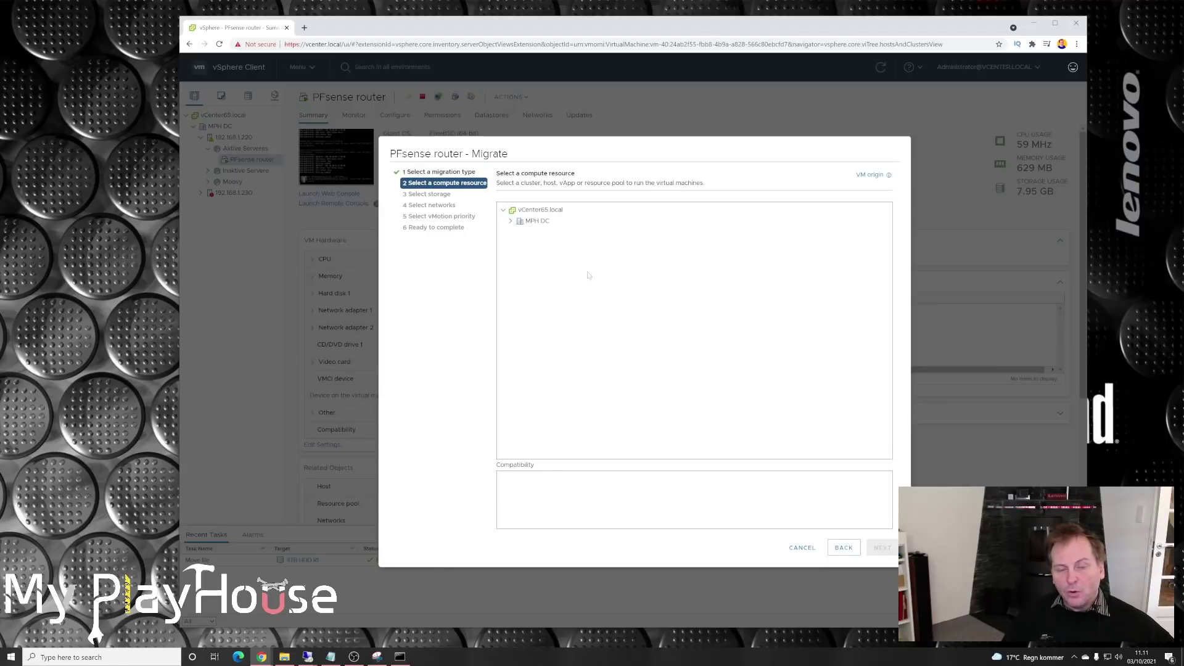
# - Choose host 192.168.1.230 under MPH DC as the migration's destination compute resource
pyautogui.click(510, 224)
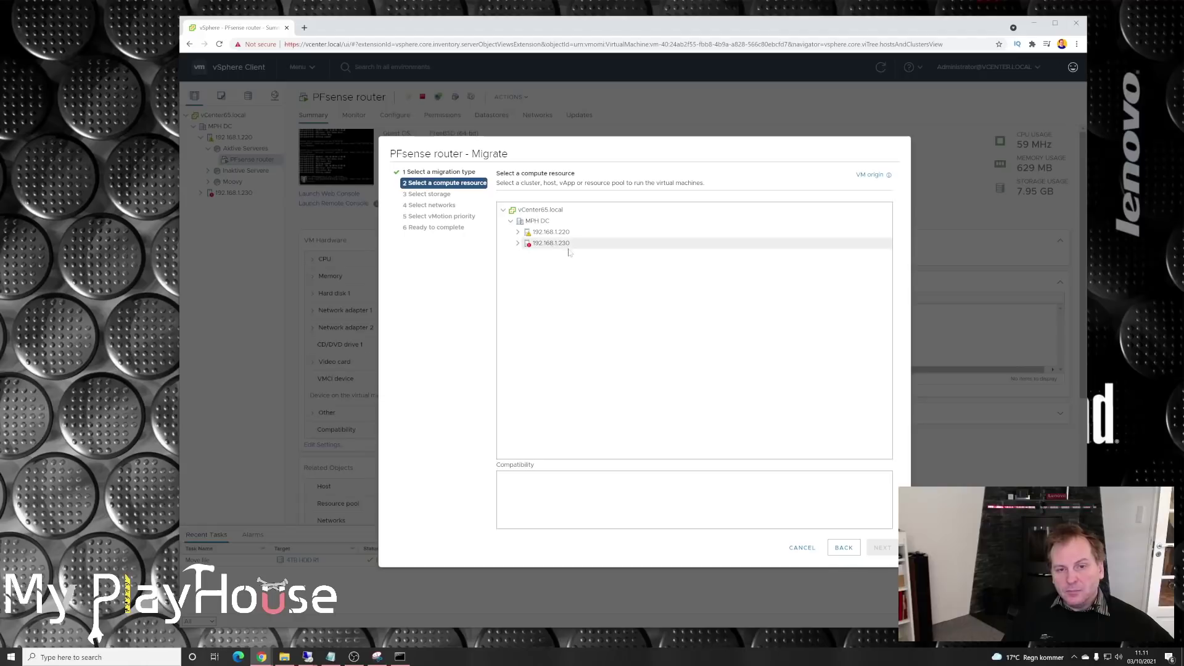
pyautogui.click(517, 244)
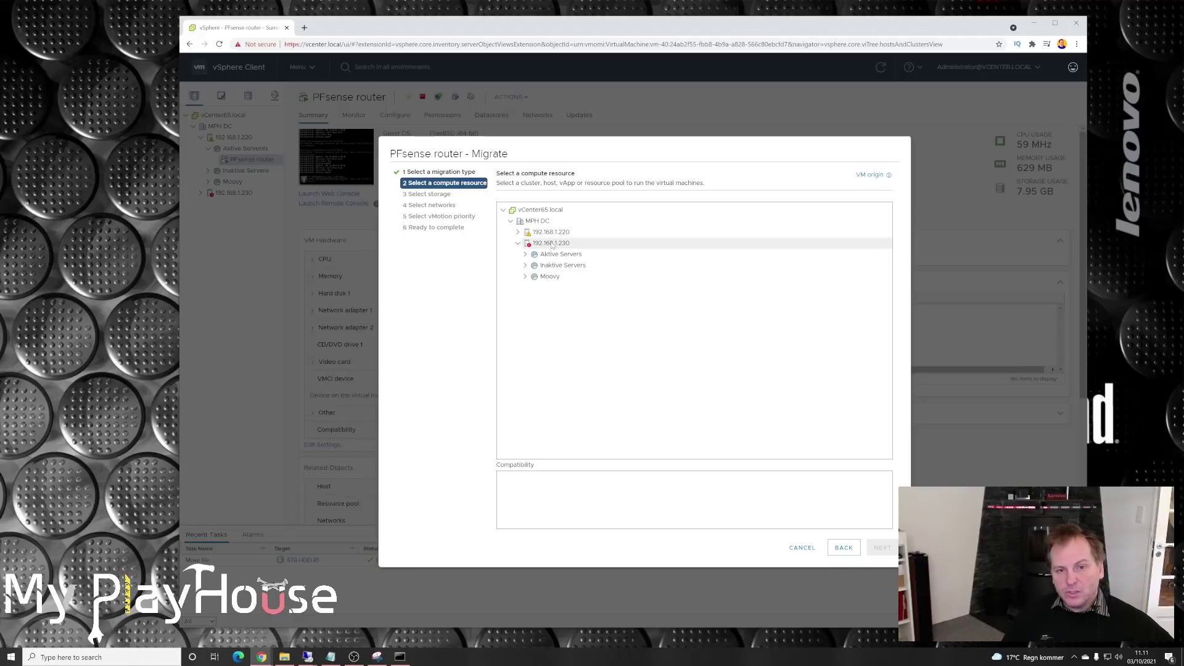
pyautogui.click(551, 244)
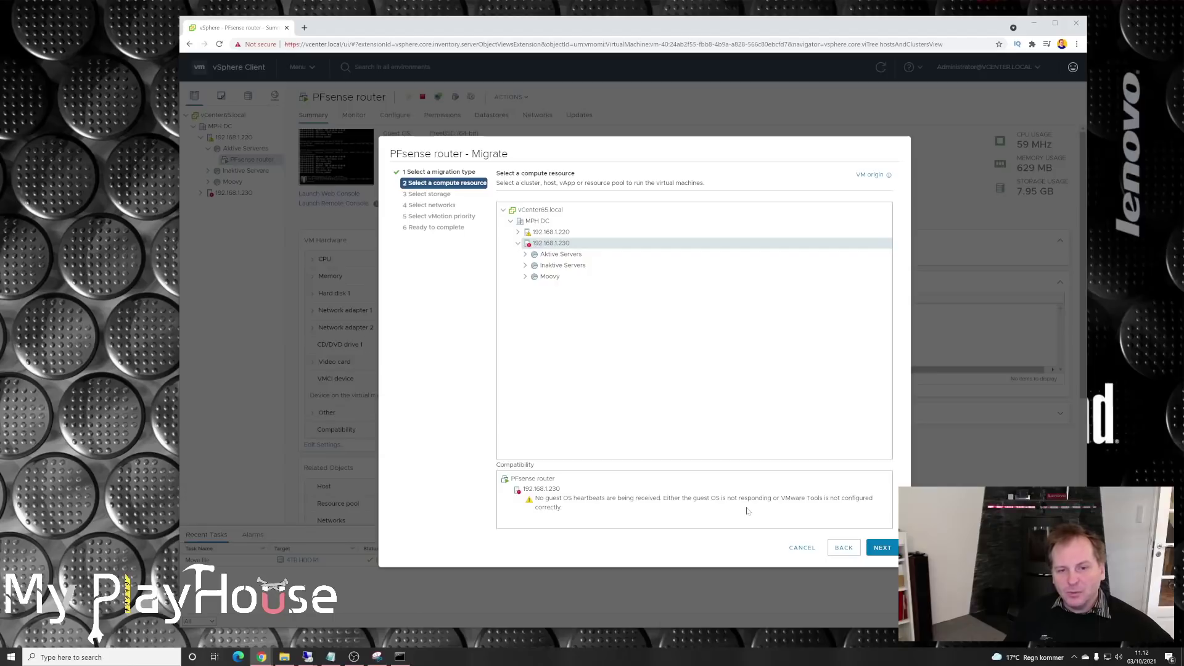
pyautogui.click(882, 550)
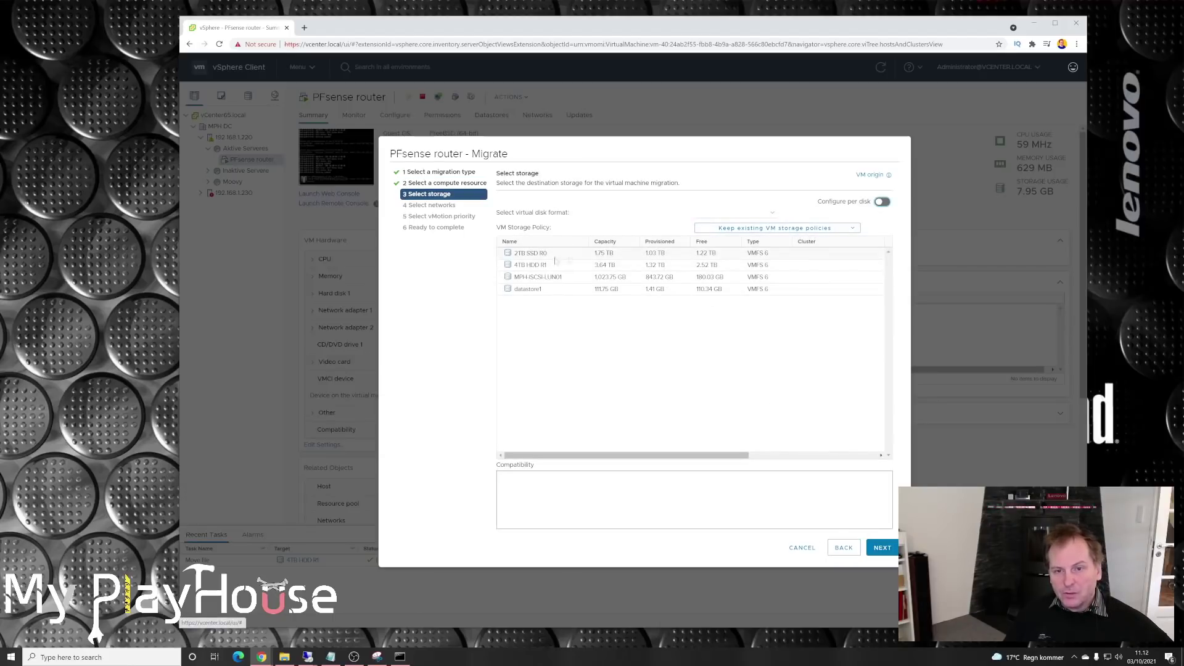
# - Set the 2TB SSD R0 datastore as the destination storage, with the virtual disk format Thin Provision
pyautogui.click(540, 253)
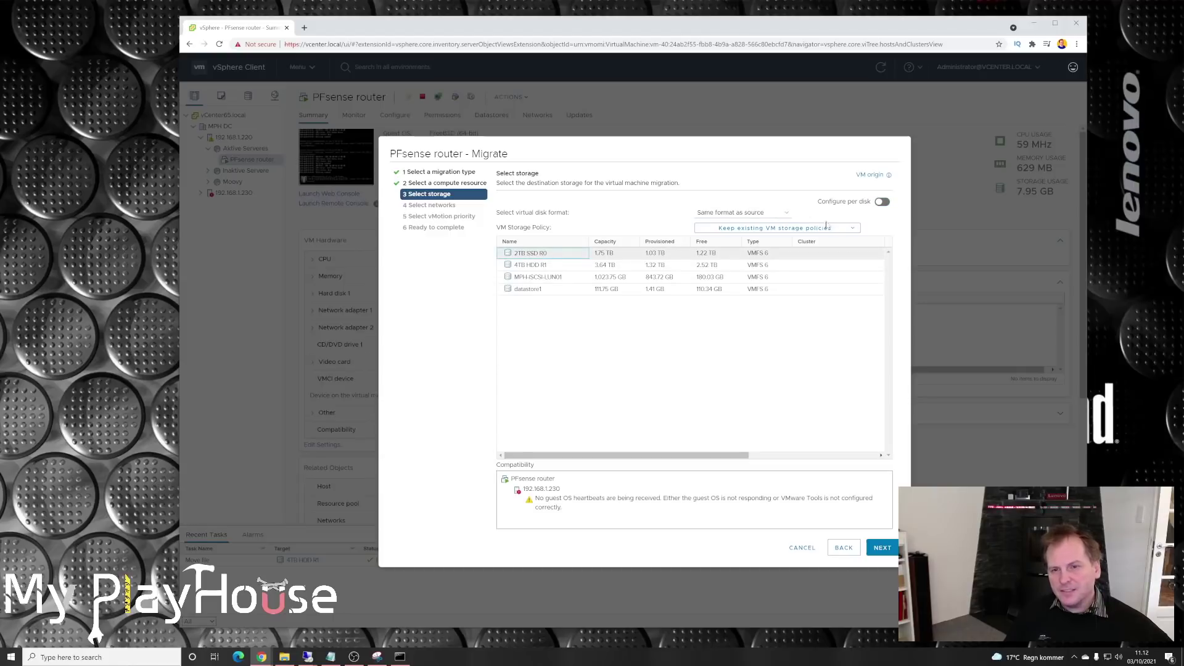
pyautogui.click(787, 215)
pyautogui.click(708, 249)
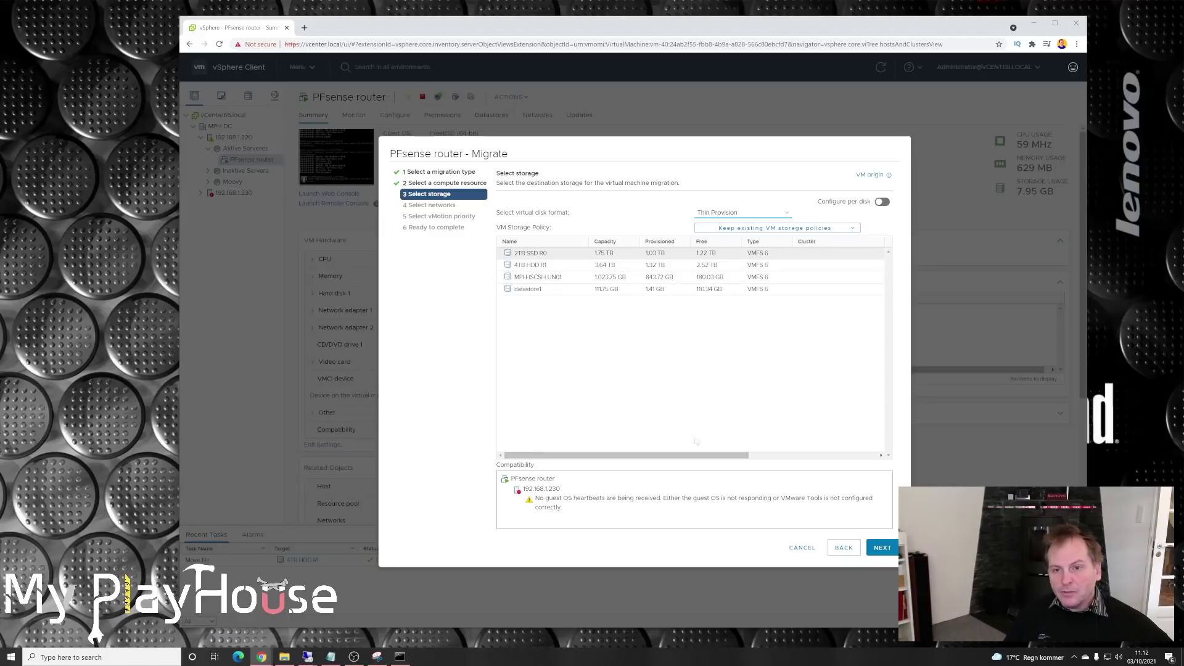
pyautogui.click(883, 551)
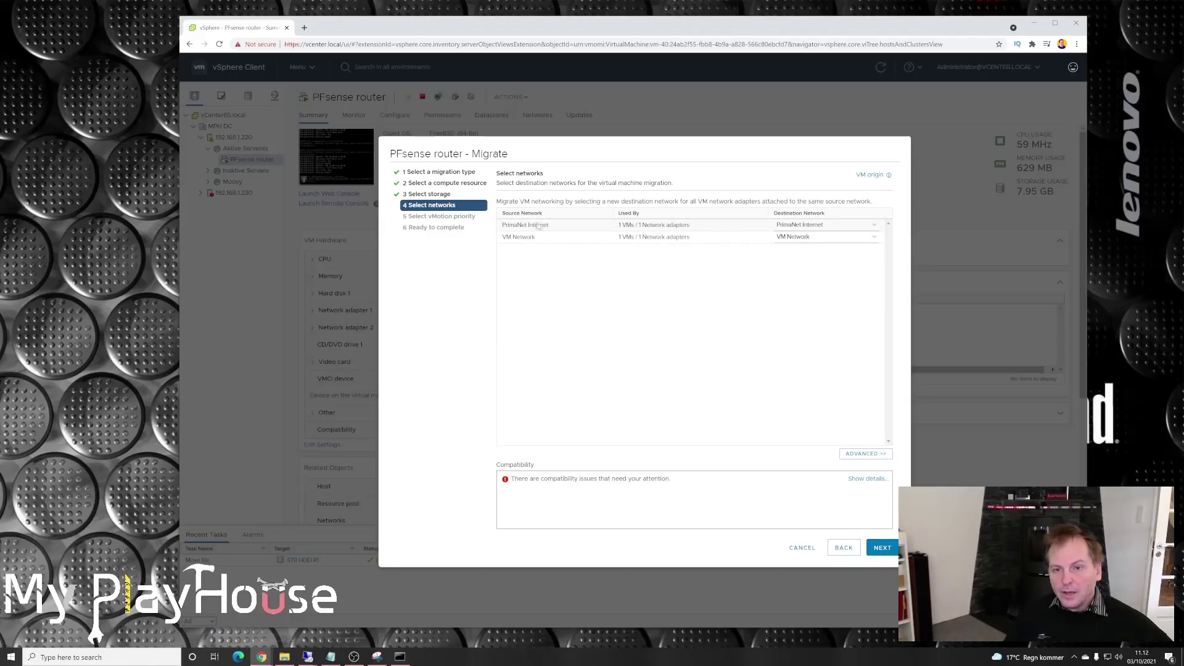
# - Map the PrimaNet Internet network to Internet port, keep the high vMotion priority and start the migration
pyautogui.click(817, 226)
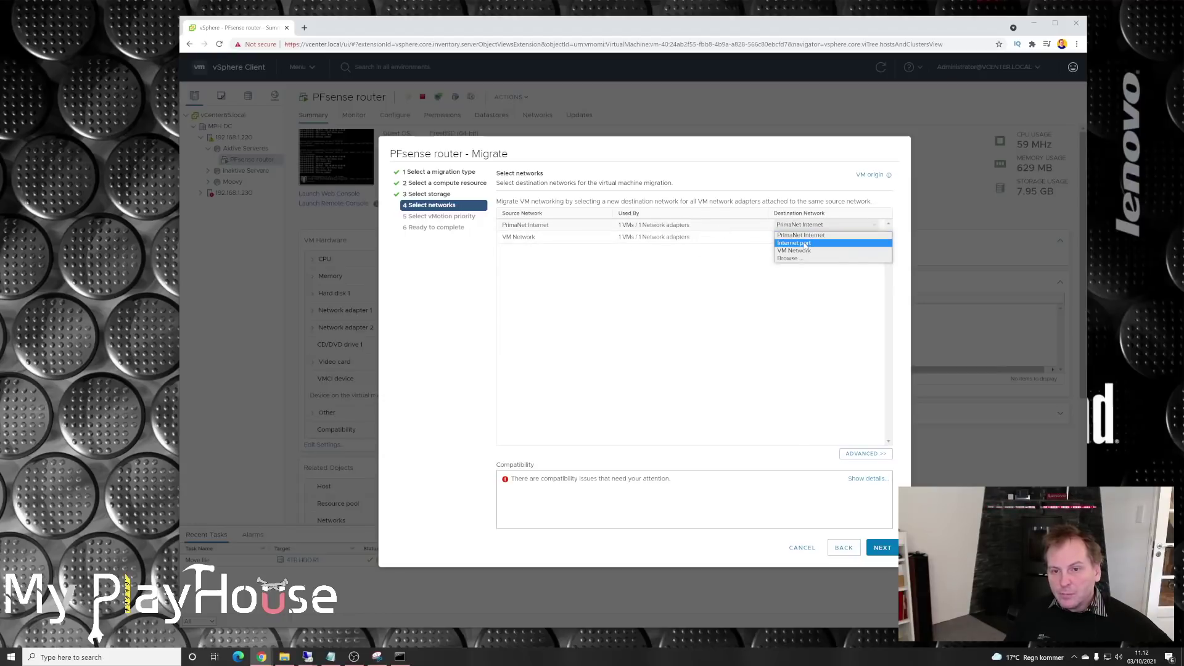
pyautogui.click(805, 245)
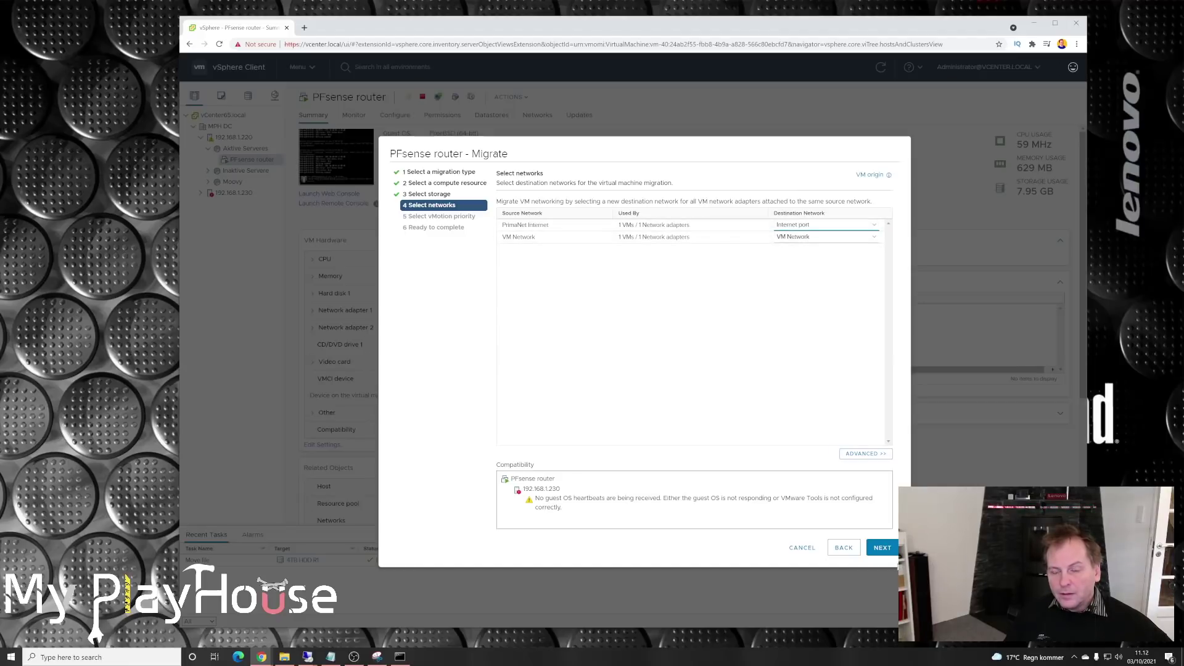
pyautogui.click(890, 551)
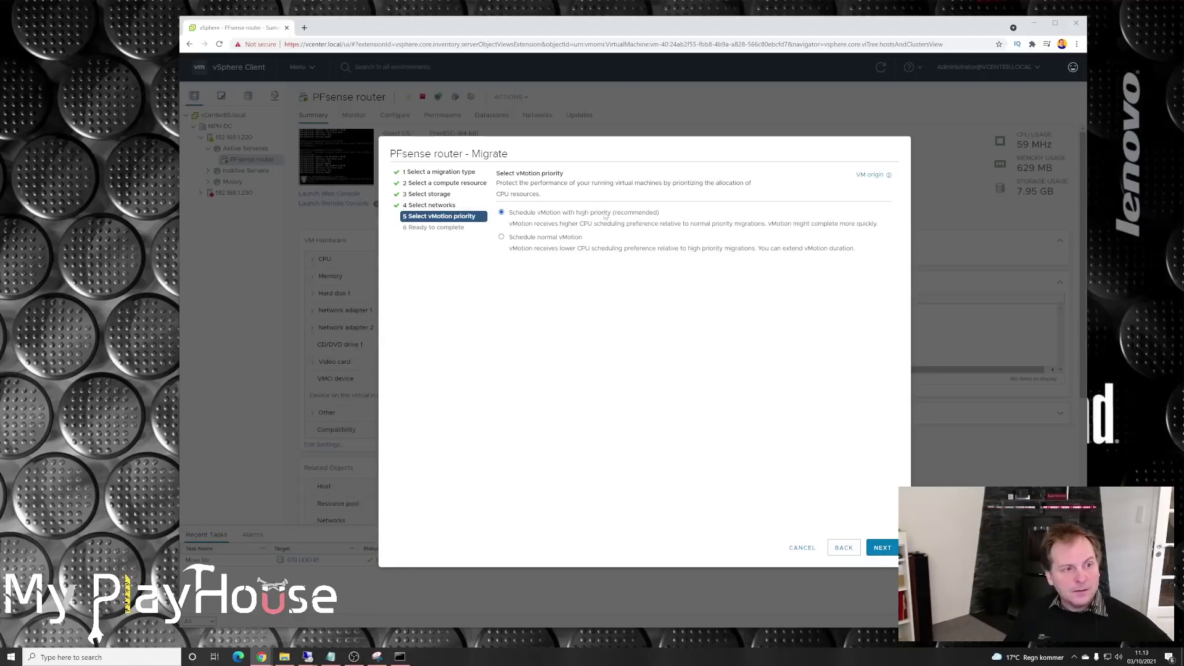
pyautogui.click(880, 555)
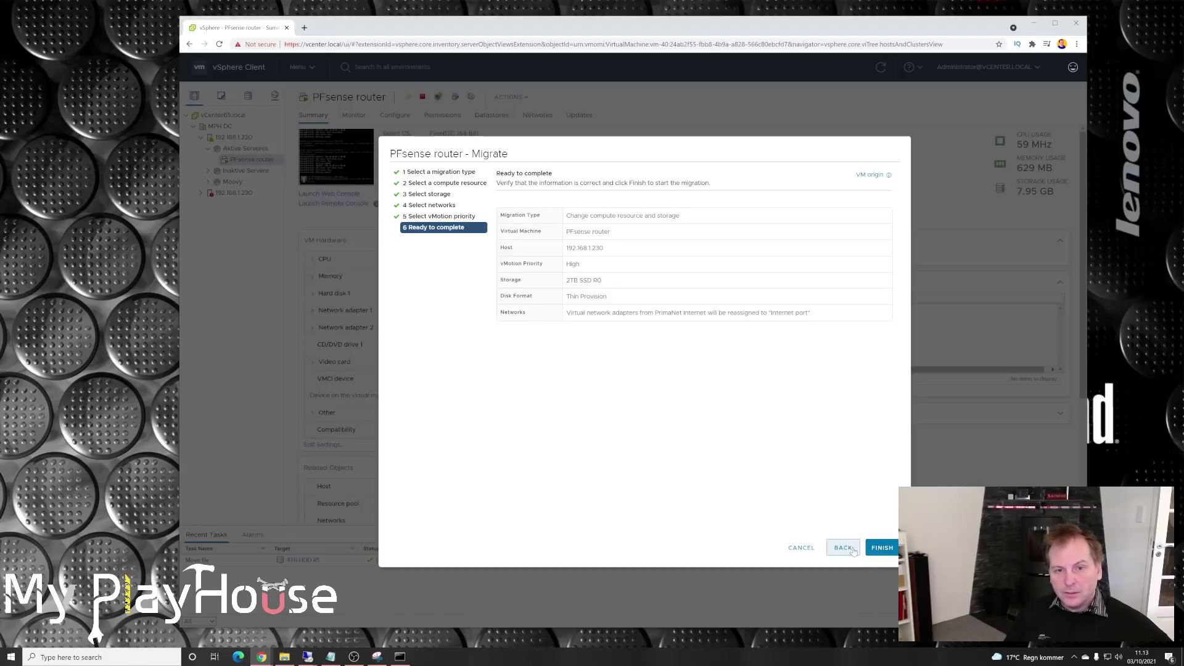
pyautogui.click(880, 549)
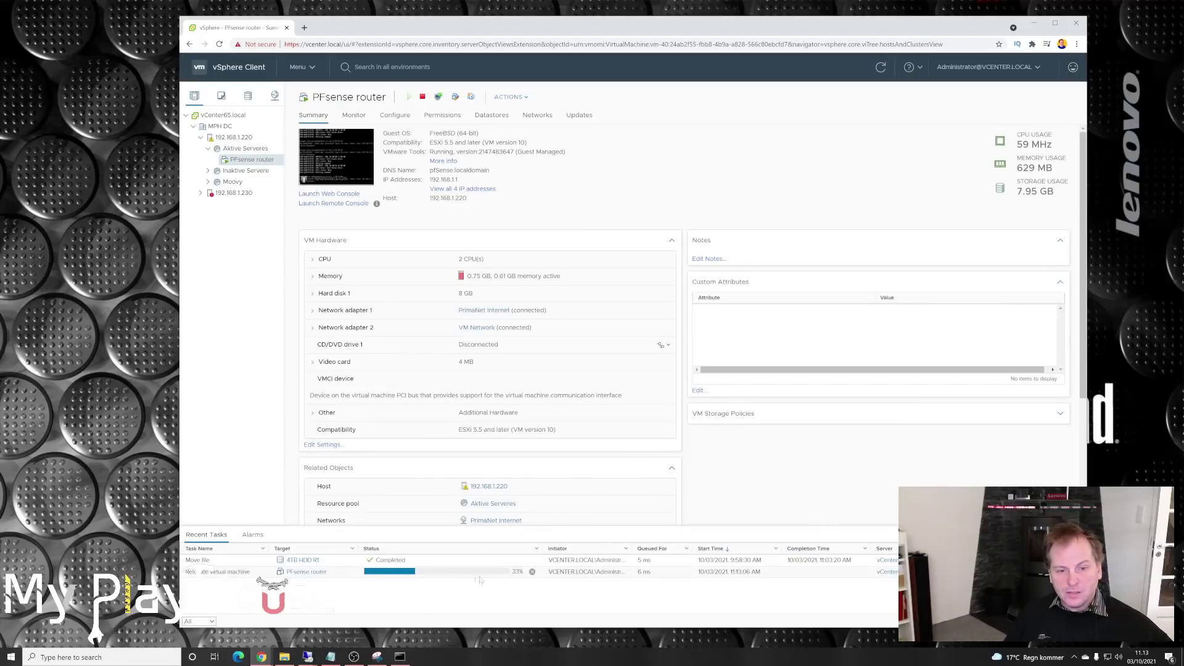
# - Switch to the command prompt and run a continuous ping with ping -t dr.dk
pyautogui.click(400, 656)
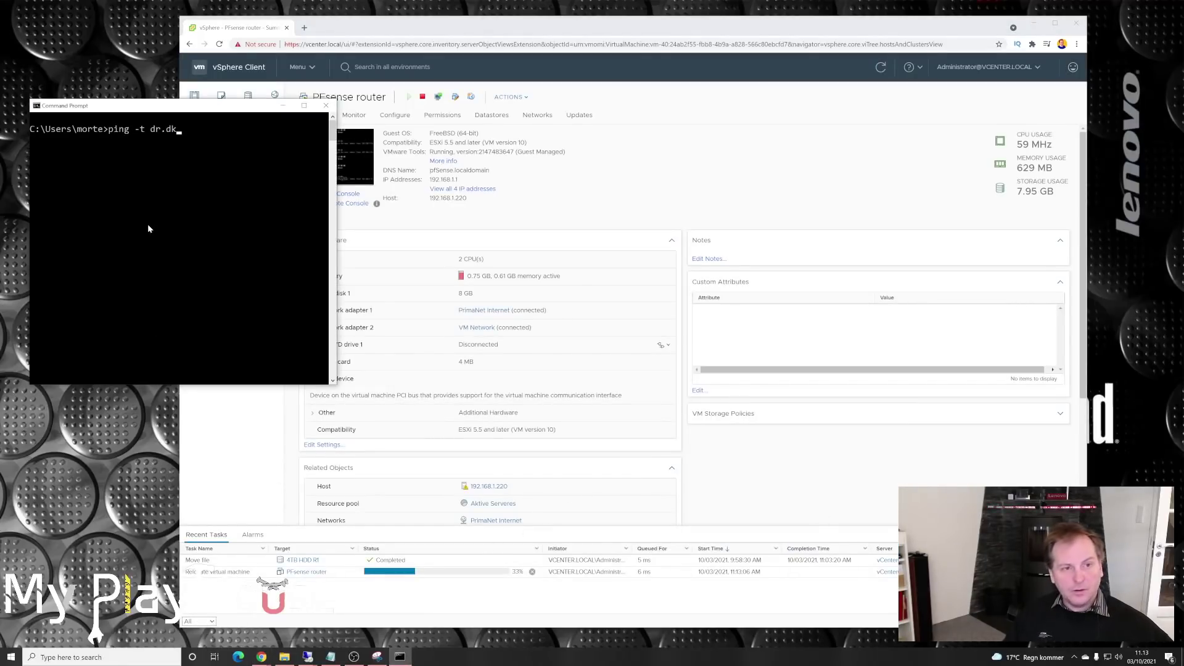
pyautogui.press('Return')
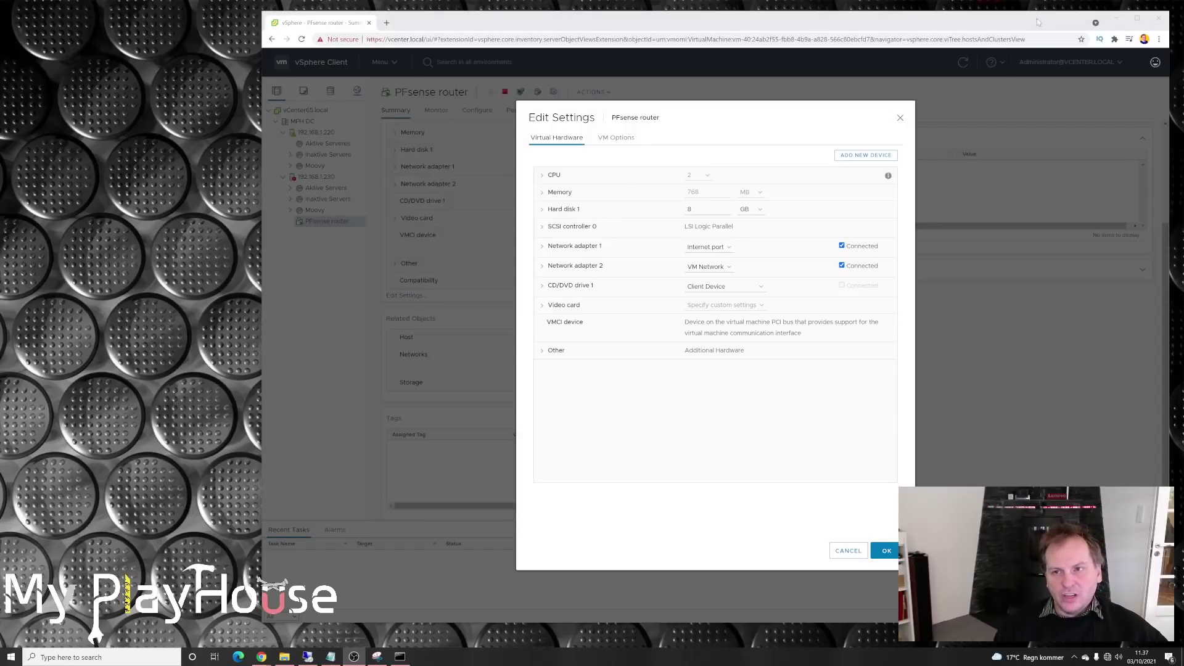
# - Switch to the pfSense dashboard and check the WAN interface's address and traffic graph, putting the dashboard window away at the end
pyautogui.moveTo(1037, 23); pyautogui.dragTo(961, 23)
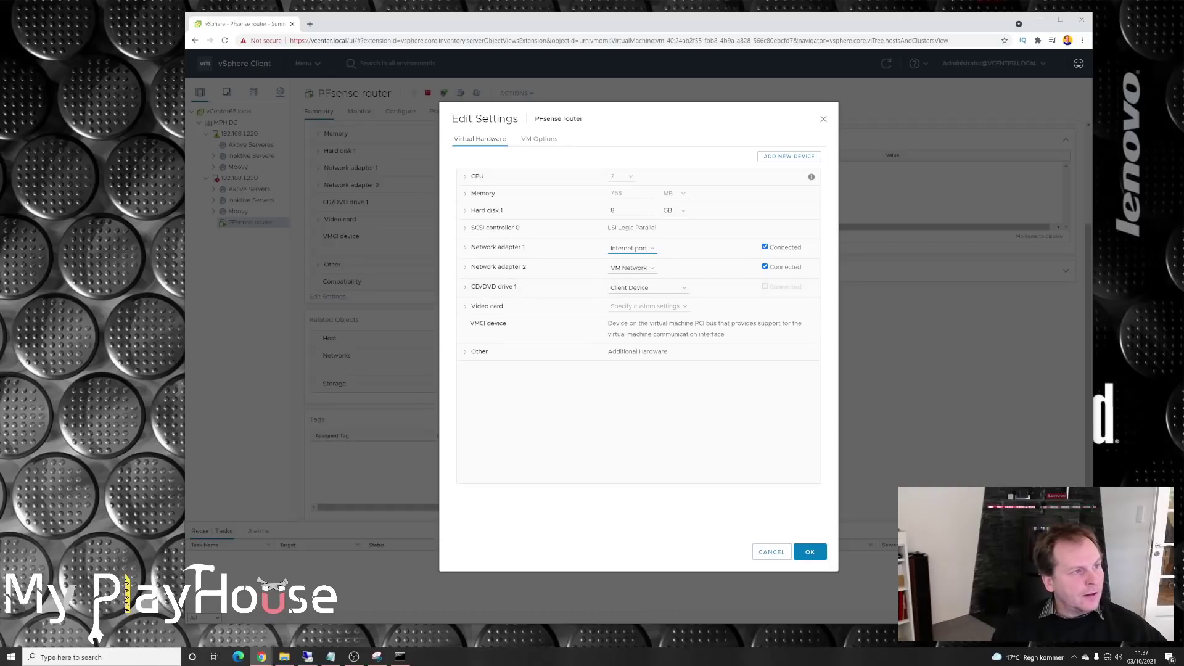
pyautogui.hotkey('alt', 'Tab')
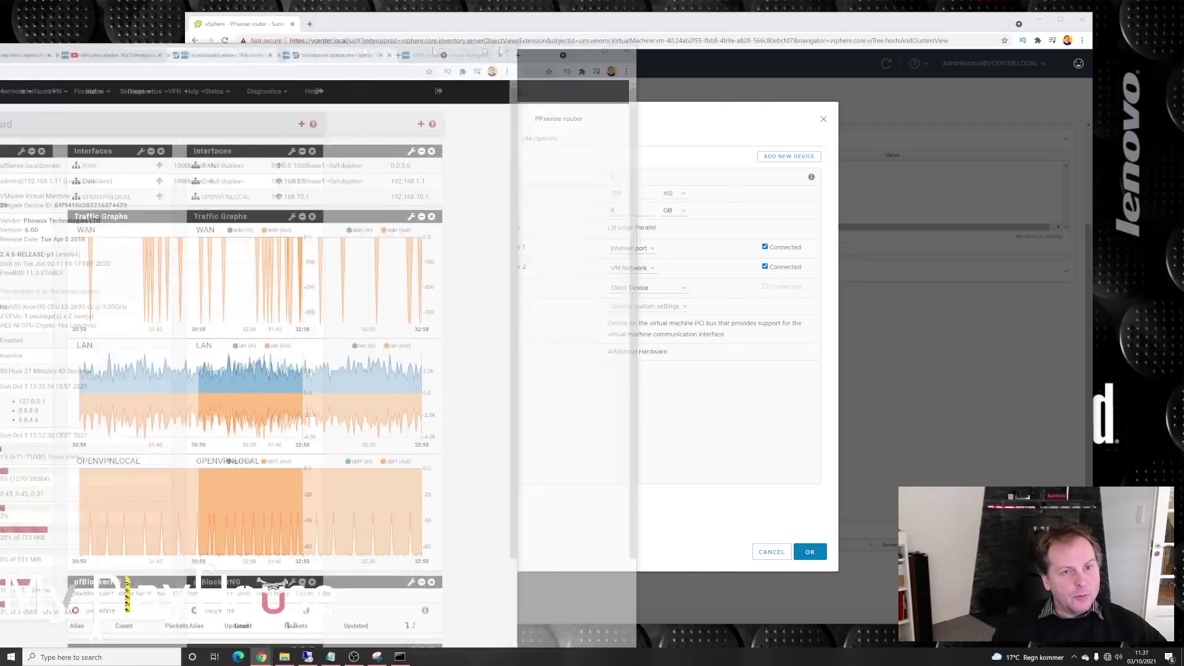
pyautogui.moveTo(701, 36); pyautogui.dragTo(678, 28)
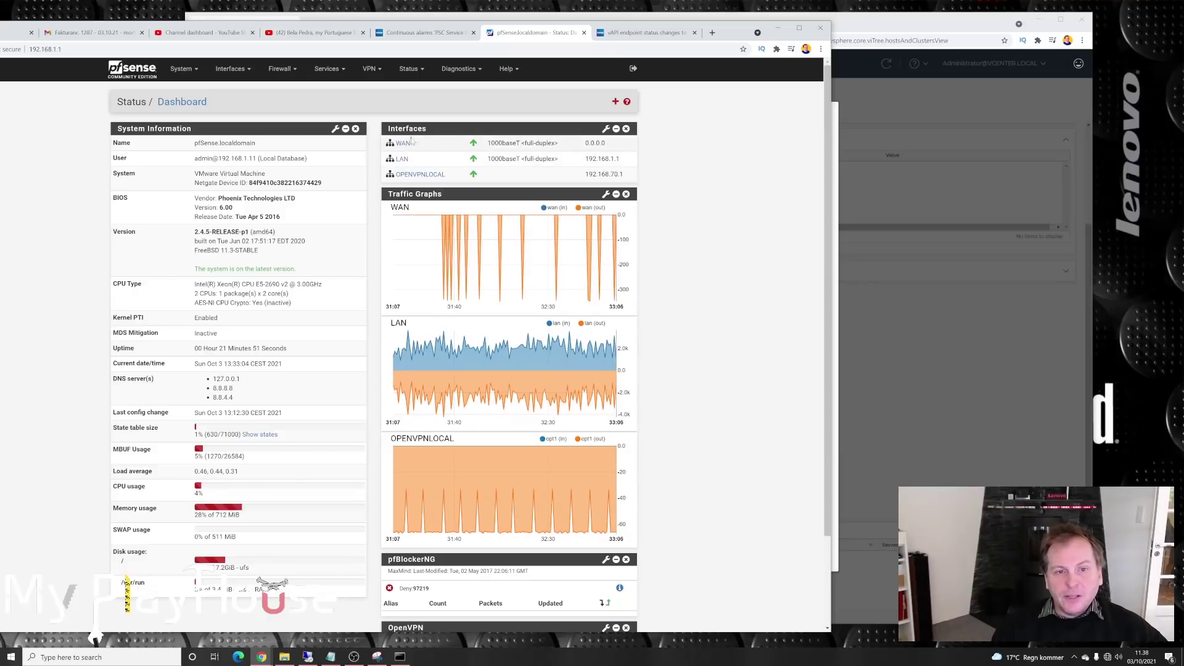
pyautogui.moveTo(585, 144); pyautogui.dragTo(607, 143)
pyautogui.click(498, 153)
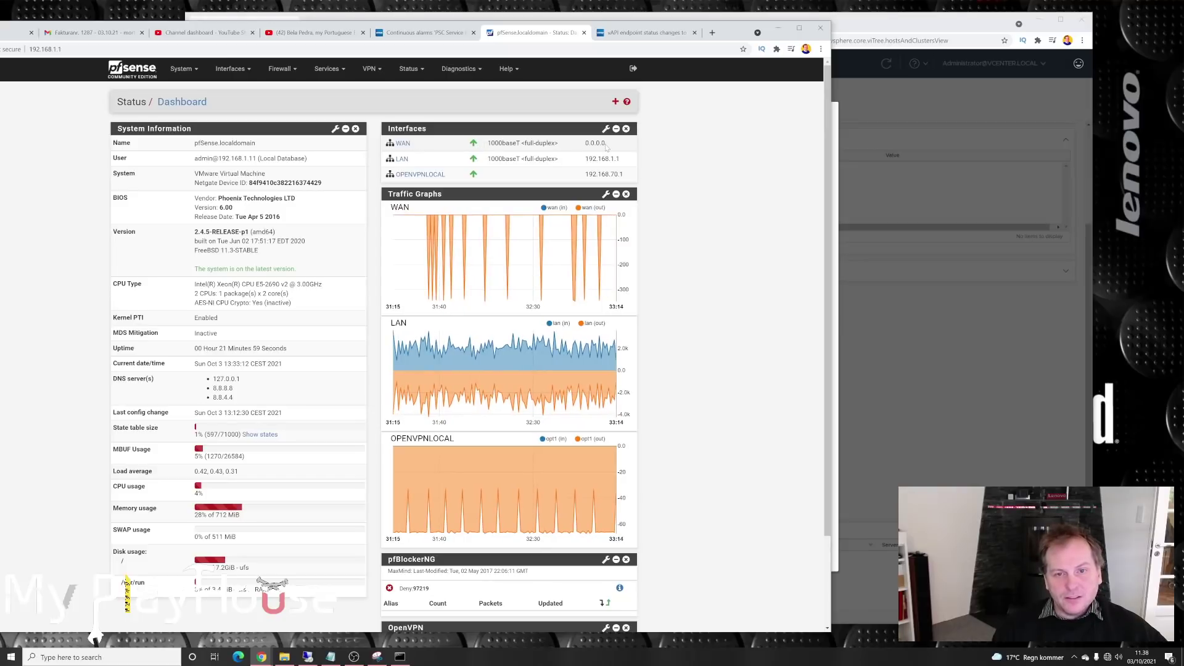
pyautogui.moveTo(398, 247)
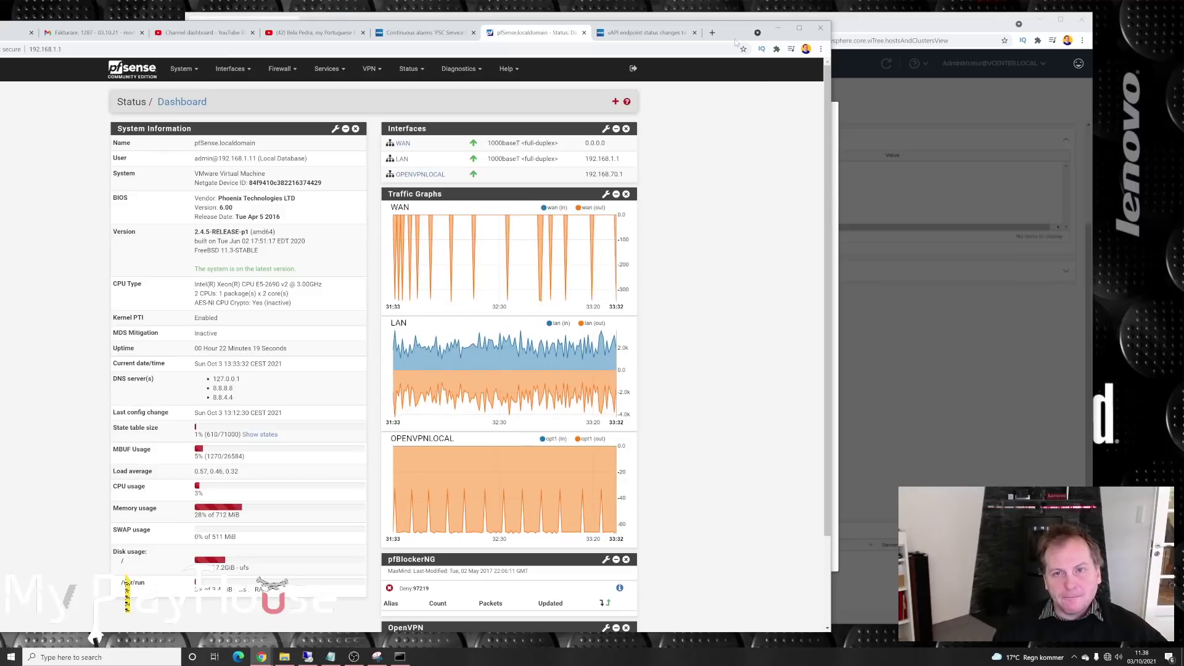
pyautogui.click(778, 28)
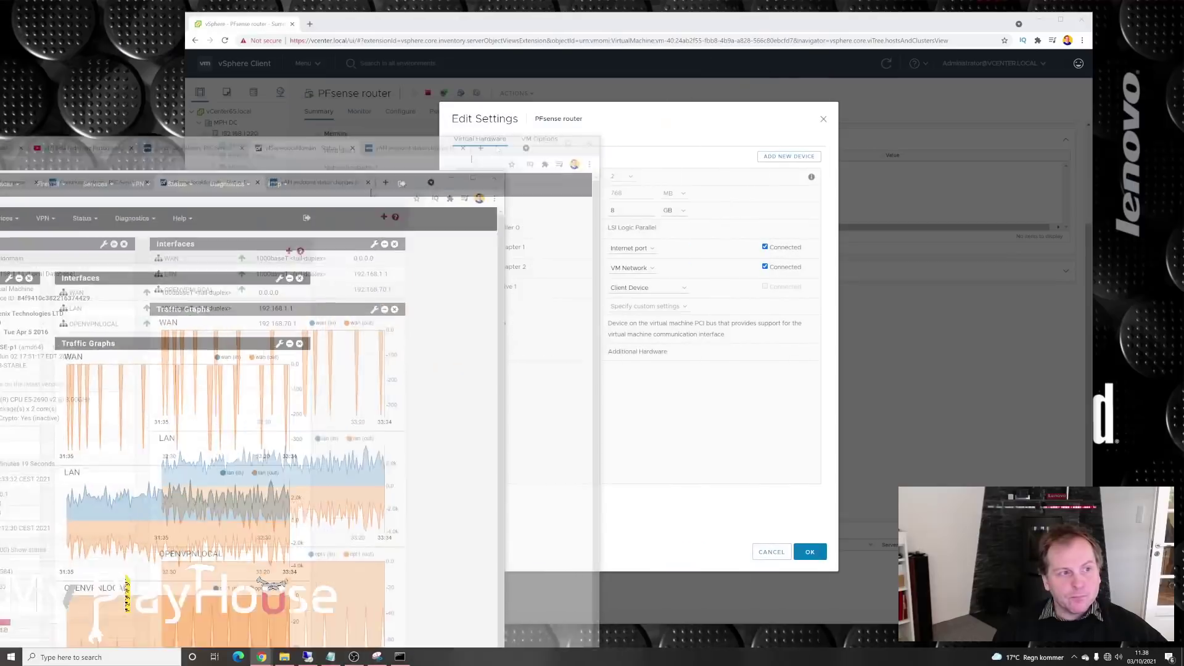
# - Switch to the command prompt and review the history of ping replies from dr.dk
pyautogui.click(399, 657)
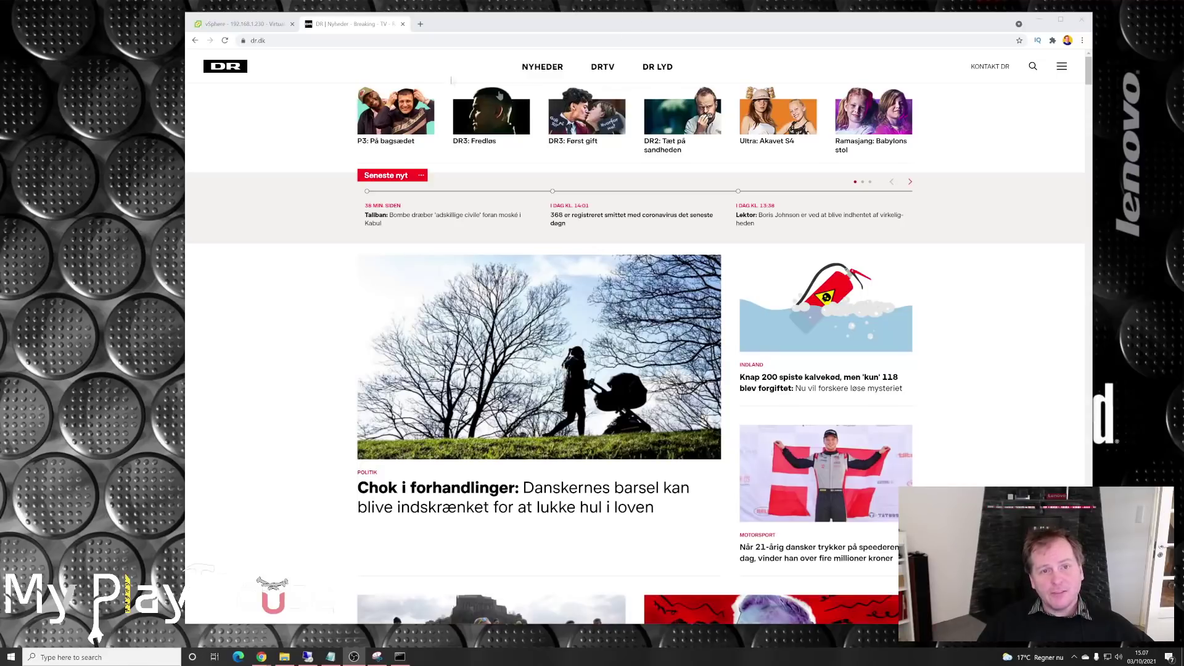
pyautogui.click(221, 69)
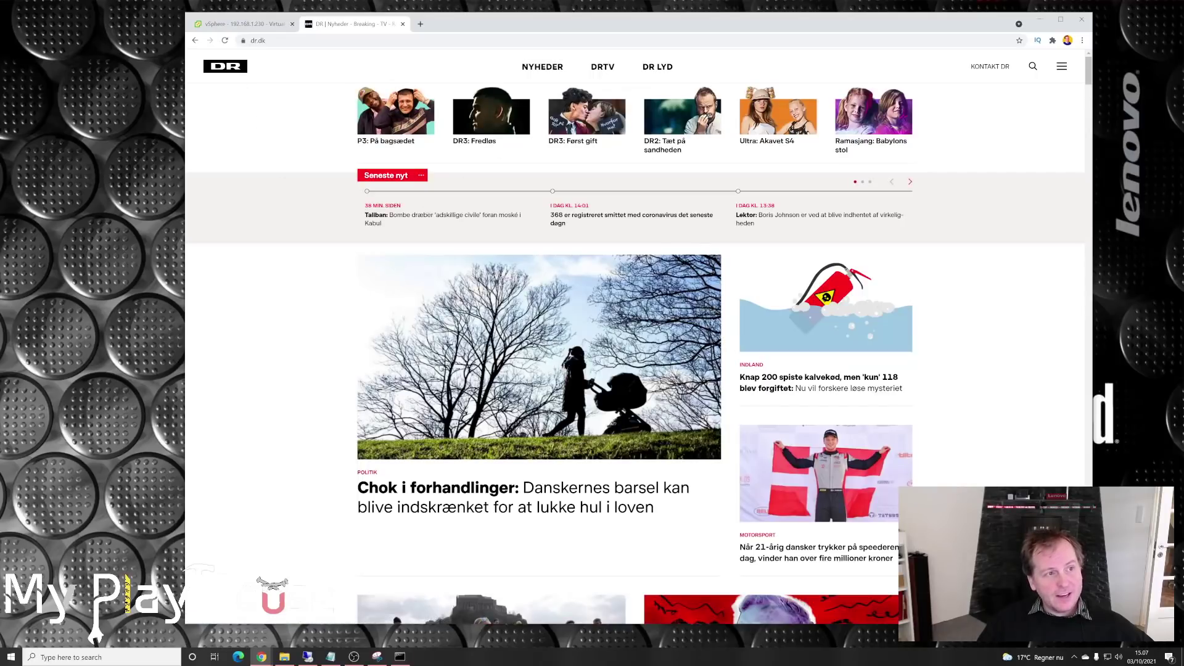
pyautogui.hotkey('alt', 'Tab')
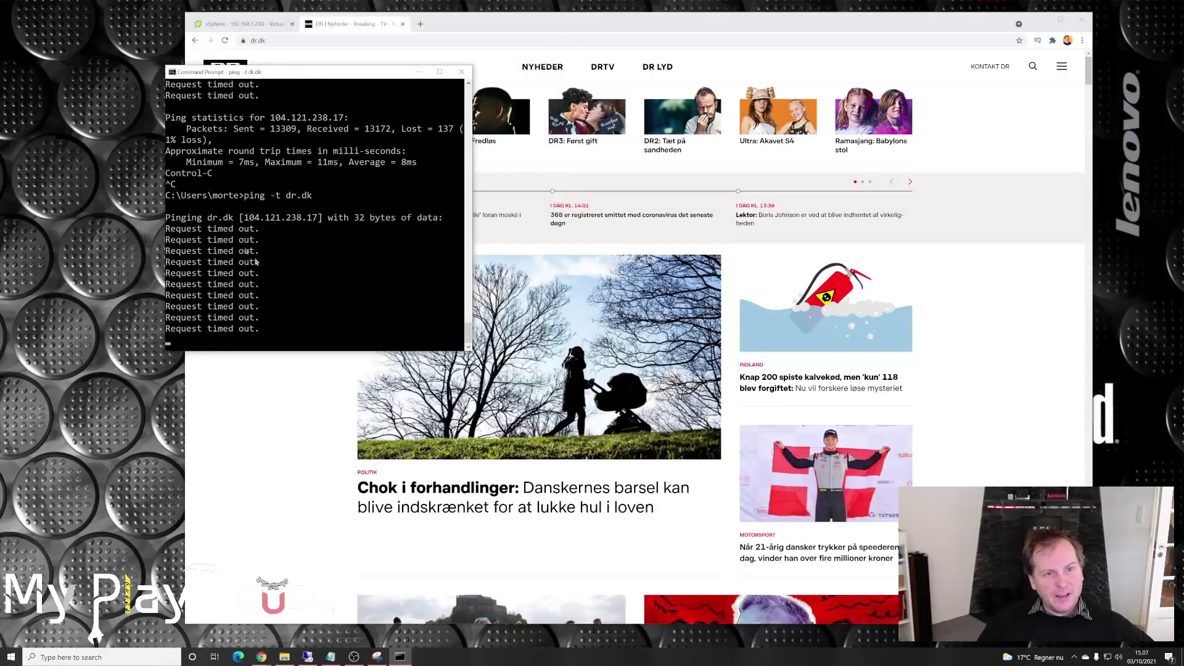
pyautogui.scroll(10, 469, 296)
pyautogui.scroll(-4, 468, 296)
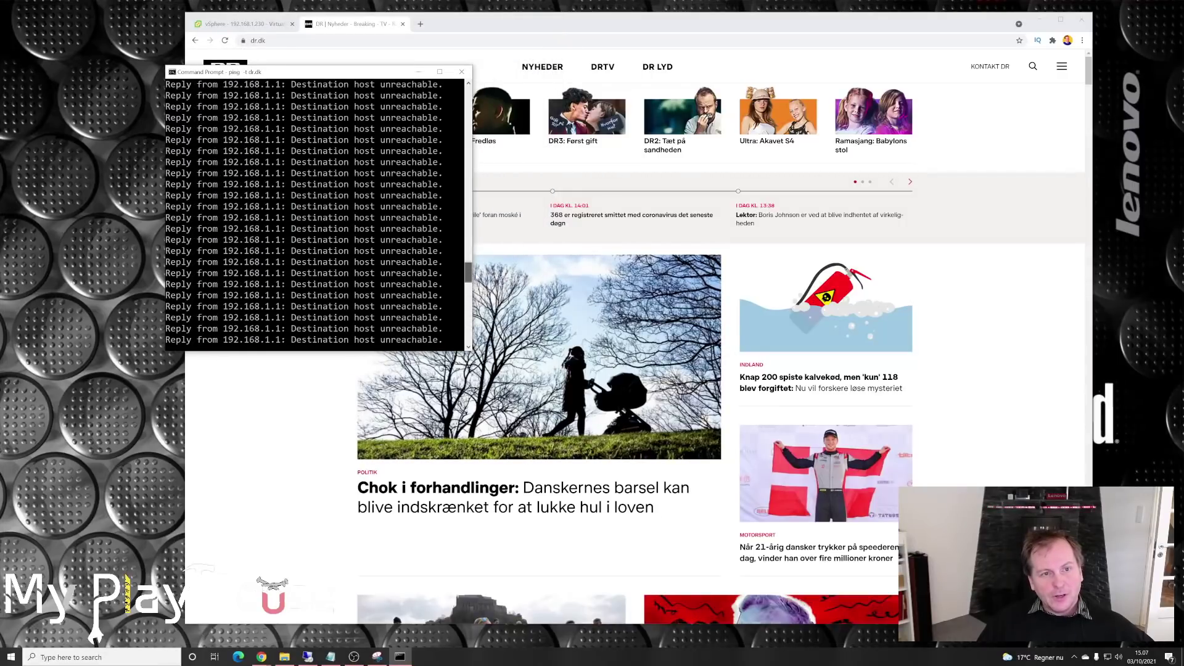
pyautogui.scroll(3, 468, 307)
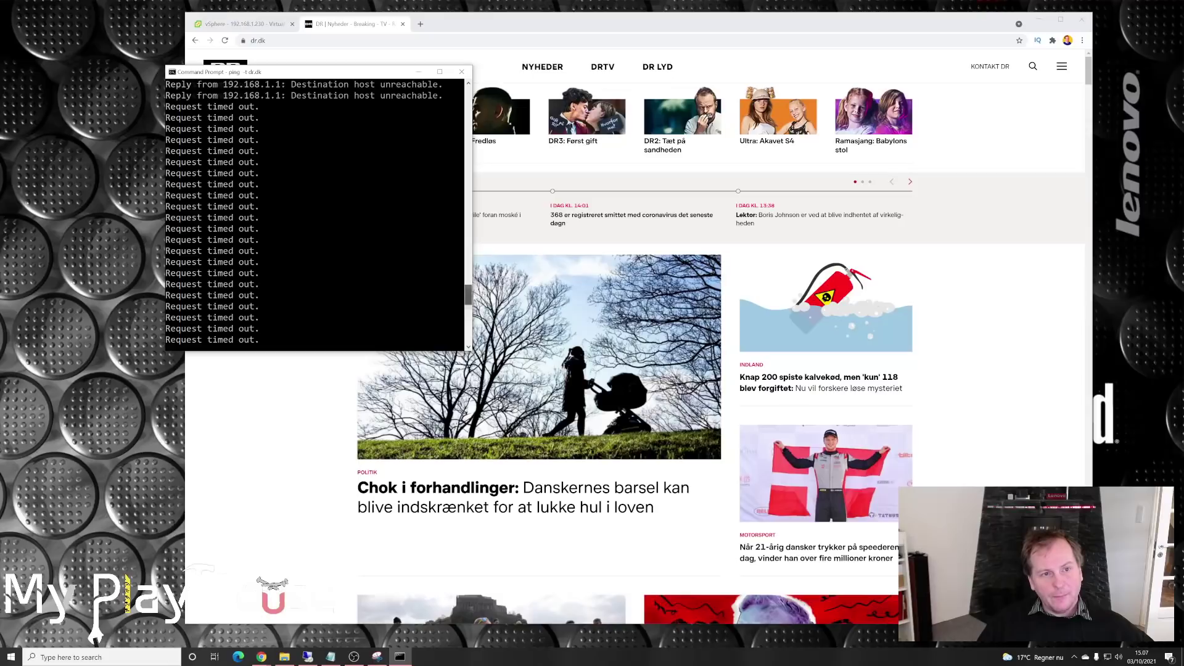
pyautogui.scroll(-5, 223, 241)
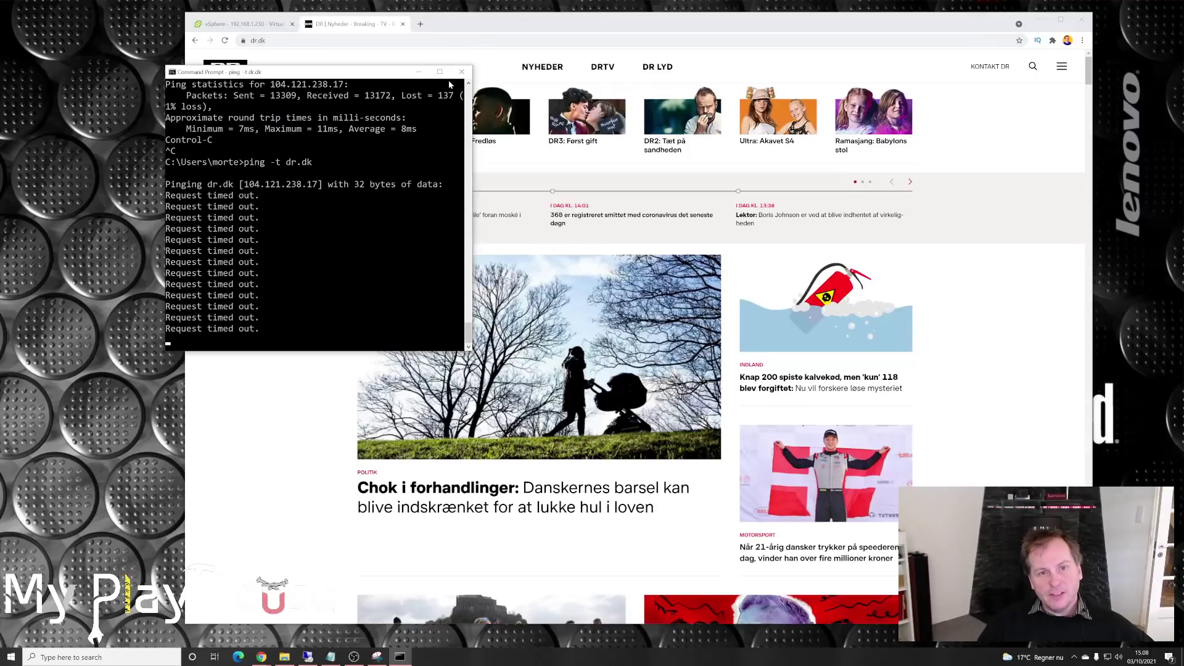
# - Move the command prompt out of the way and return to the virtual switches of host 192.168.1.230 in vSphere Client
pyautogui.moveTo(395, 74); pyautogui.dragTo(0, 31)
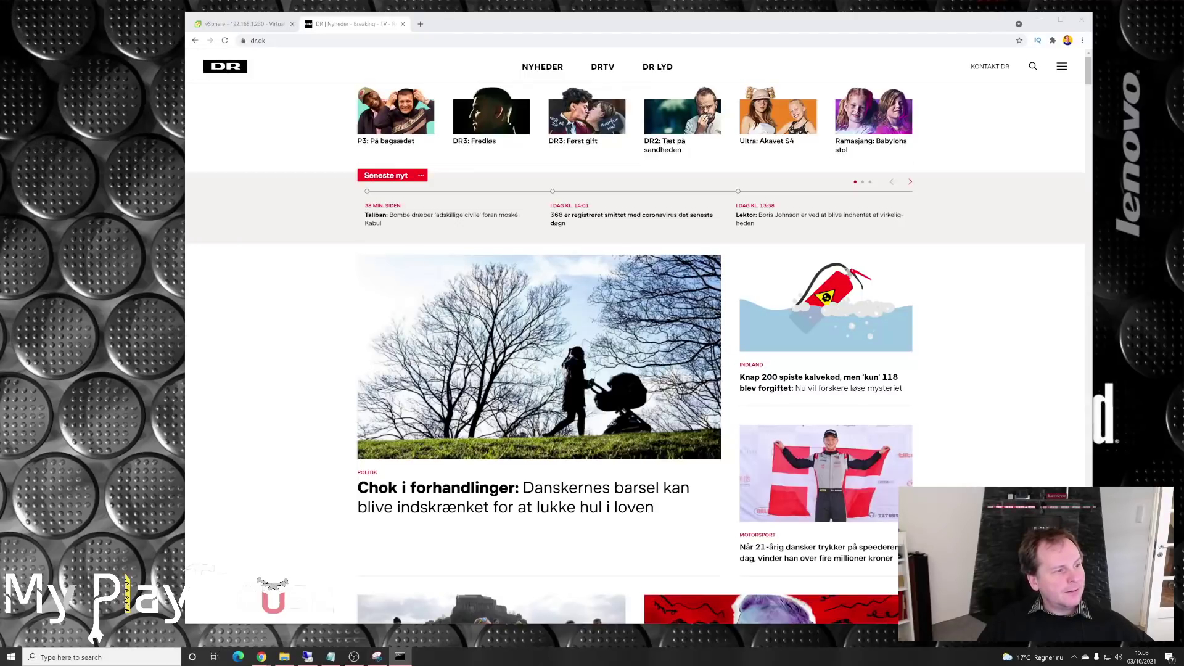
pyautogui.hotkey('alt', 'Tab')
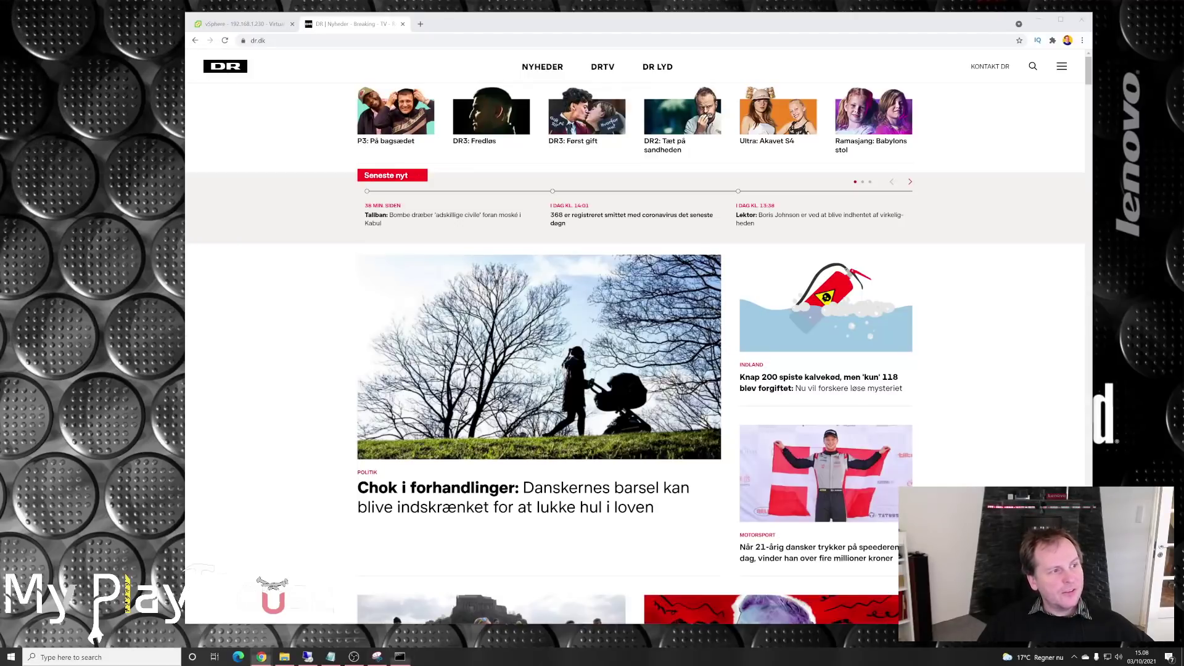
pyautogui.click(241, 23)
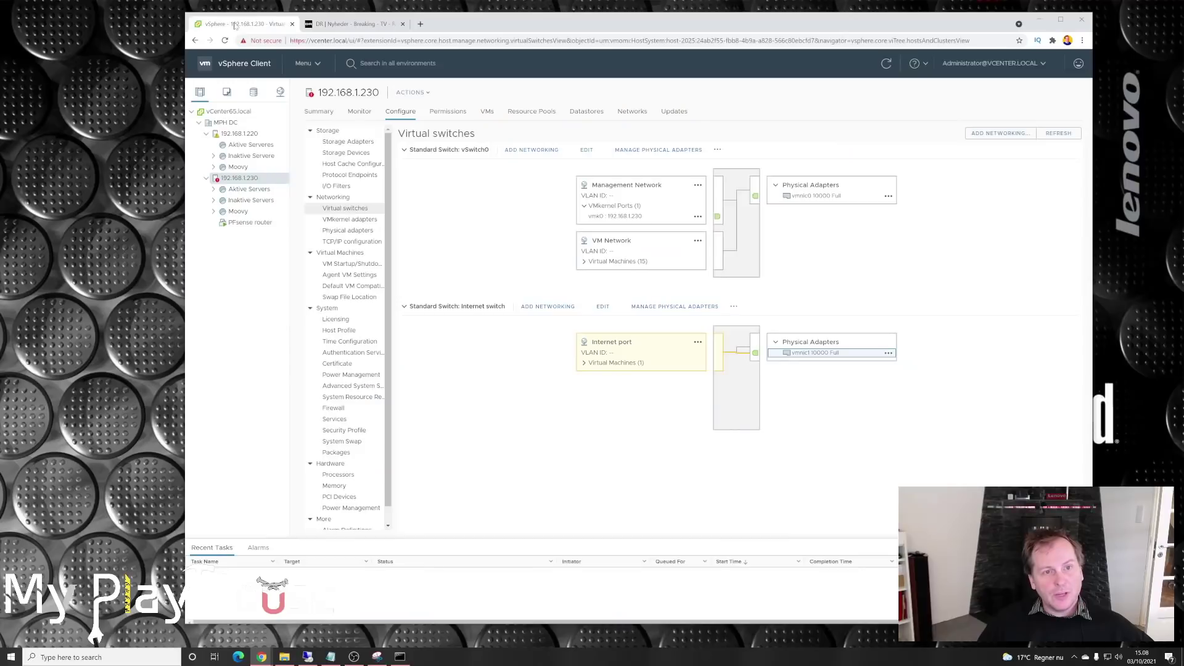